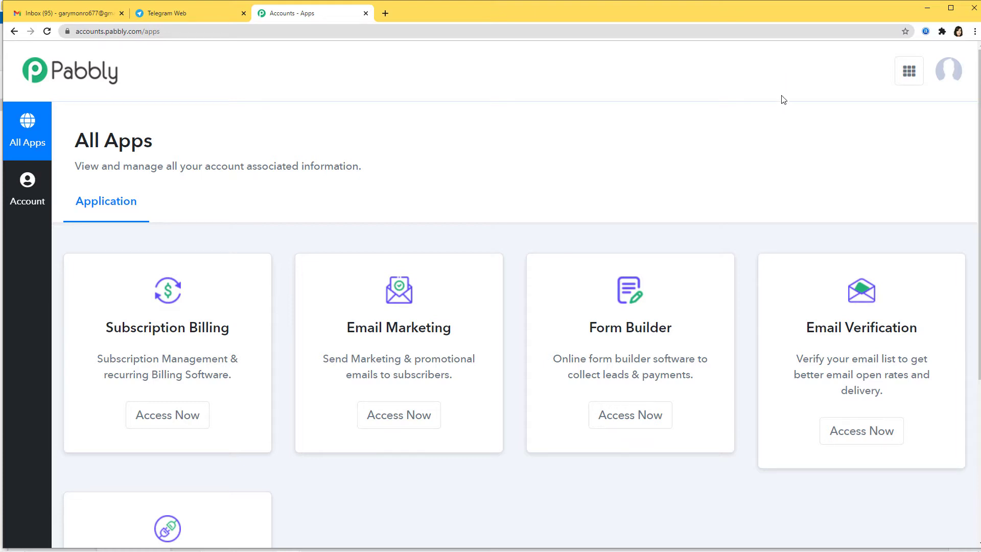
- From Pabbly Connect's Access Now page, create a workflow named 'Telegram to Google Sheets'
scroll(776, 149, "down", 5)
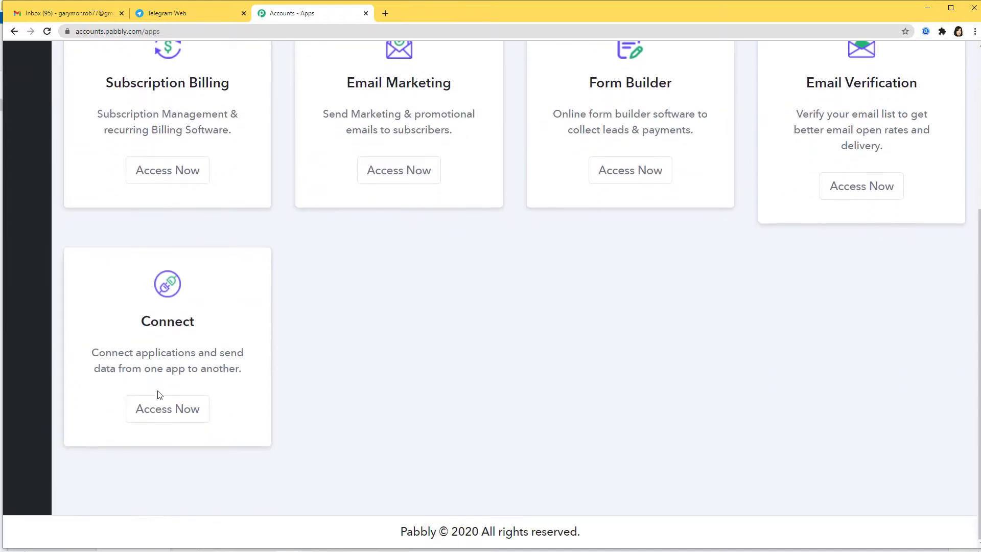
left_click(172, 414)
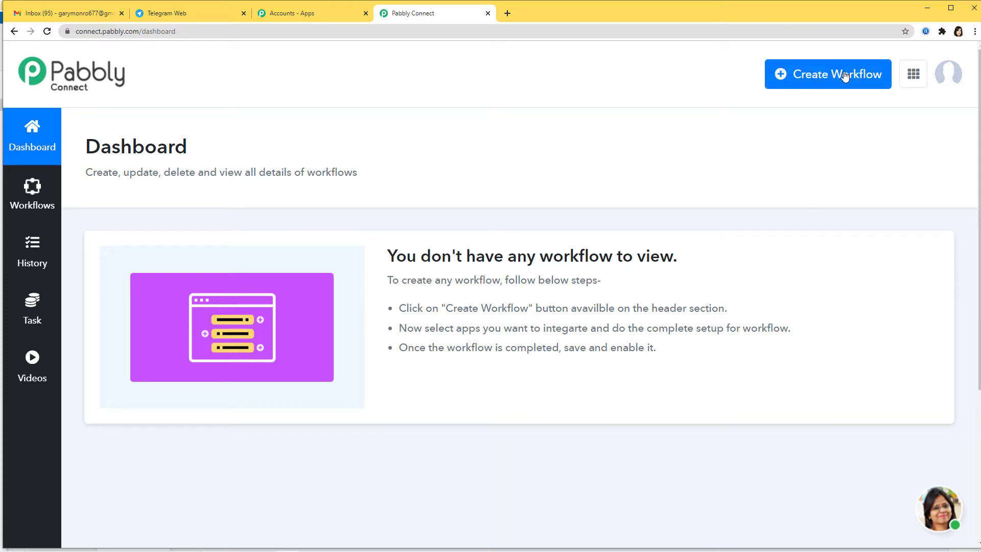
left_click(823, 76)
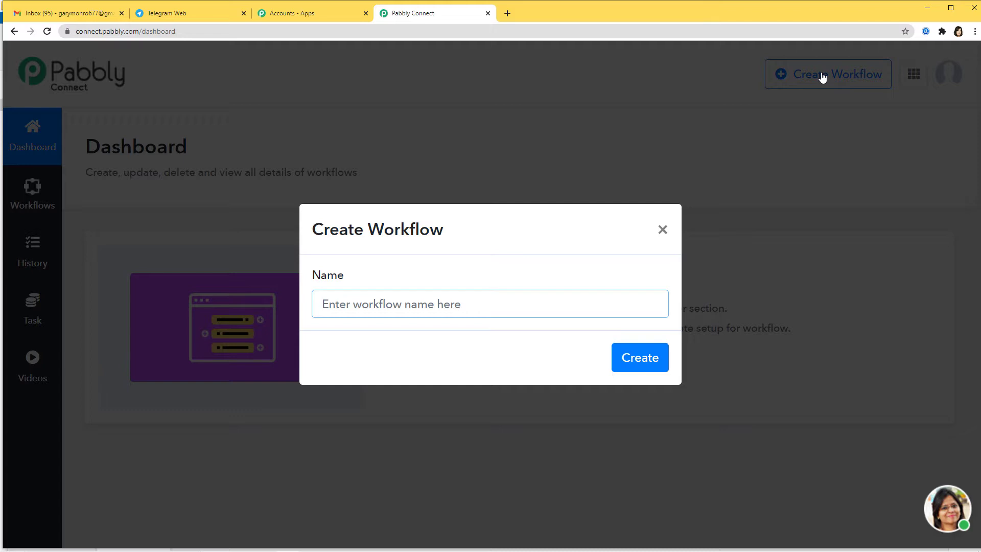
type("Tele")
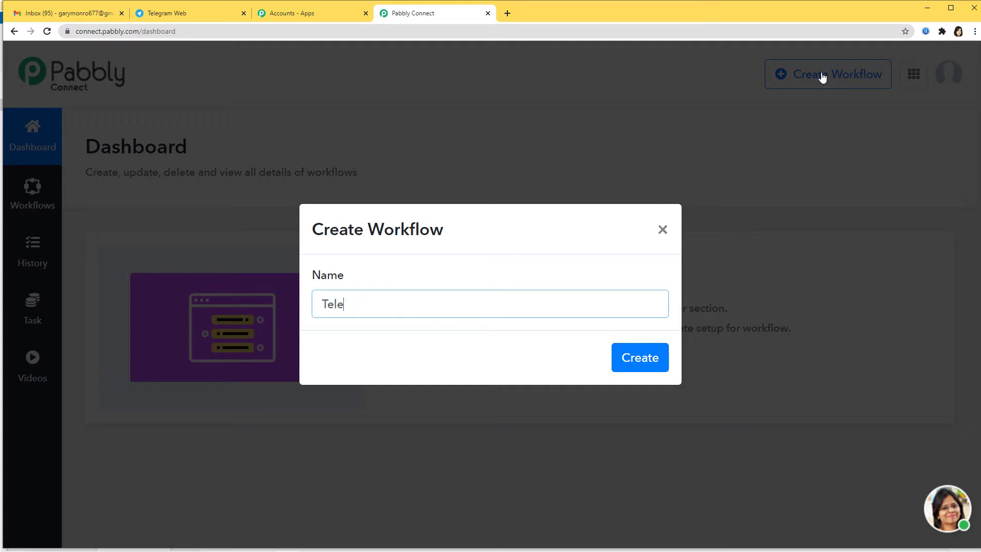
type("gram to Google S")
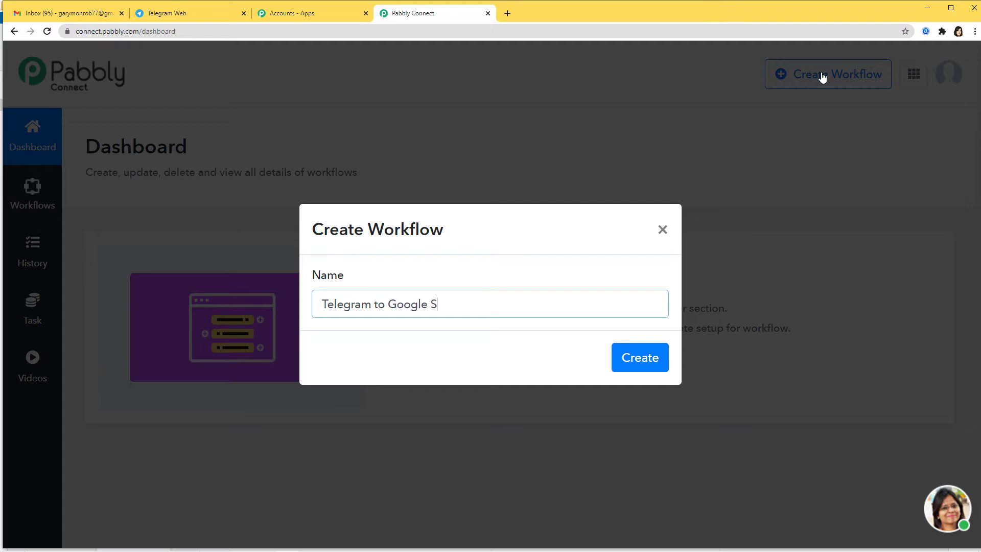
type("heets")
left_click(640, 361)
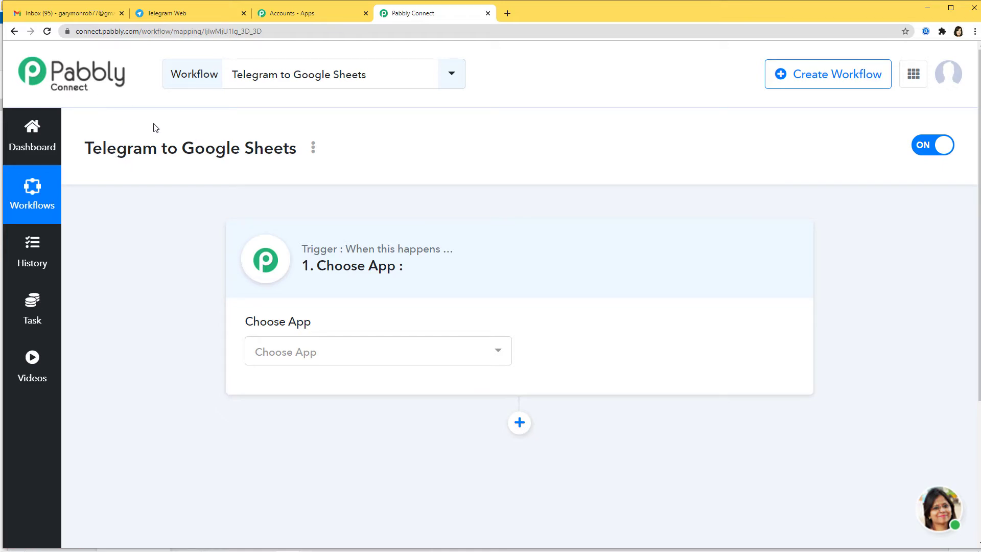
- Choose Telegram Bot as the trigger app with the Set Webhook / Watch Updates method
left_click(319, 360)
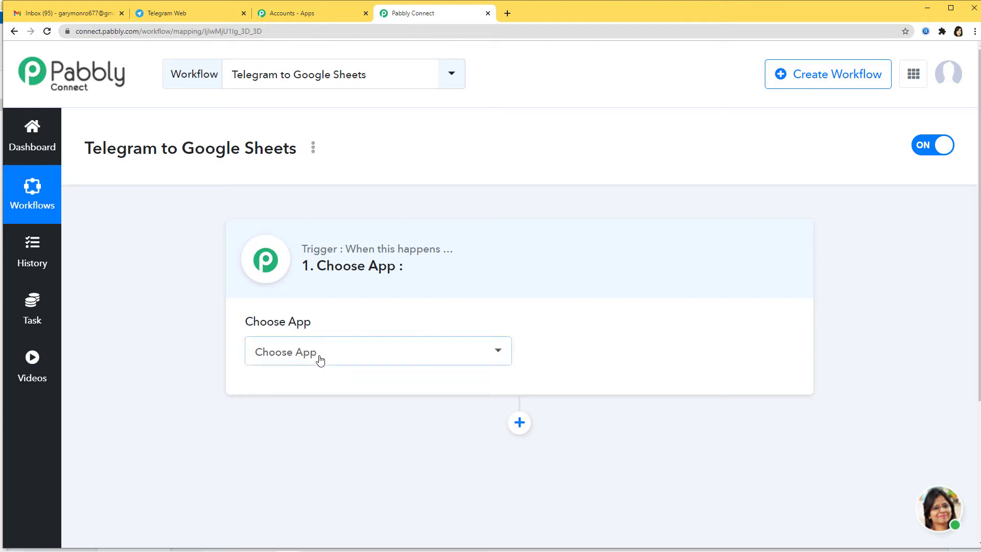
type("tele")
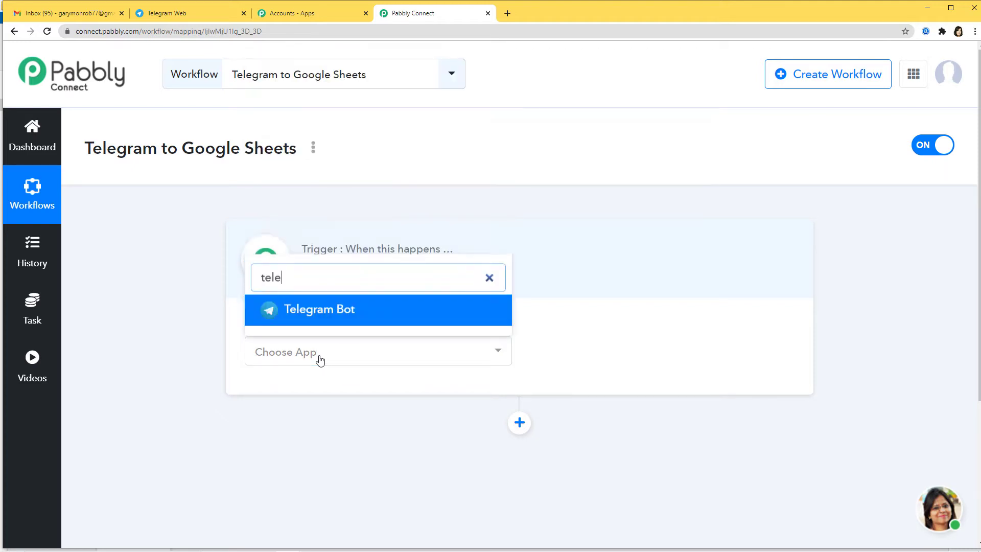
left_click(324, 313)
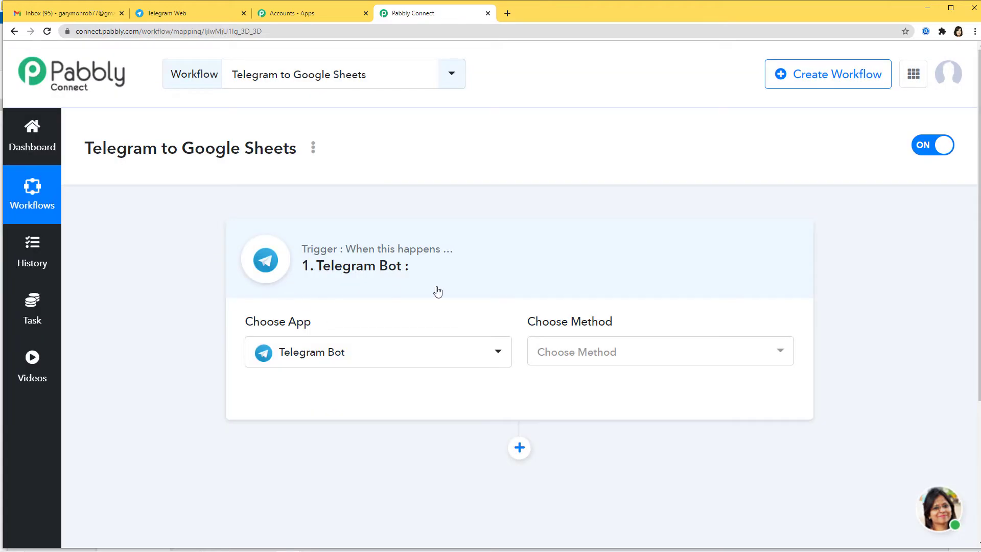
left_click(550, 356)
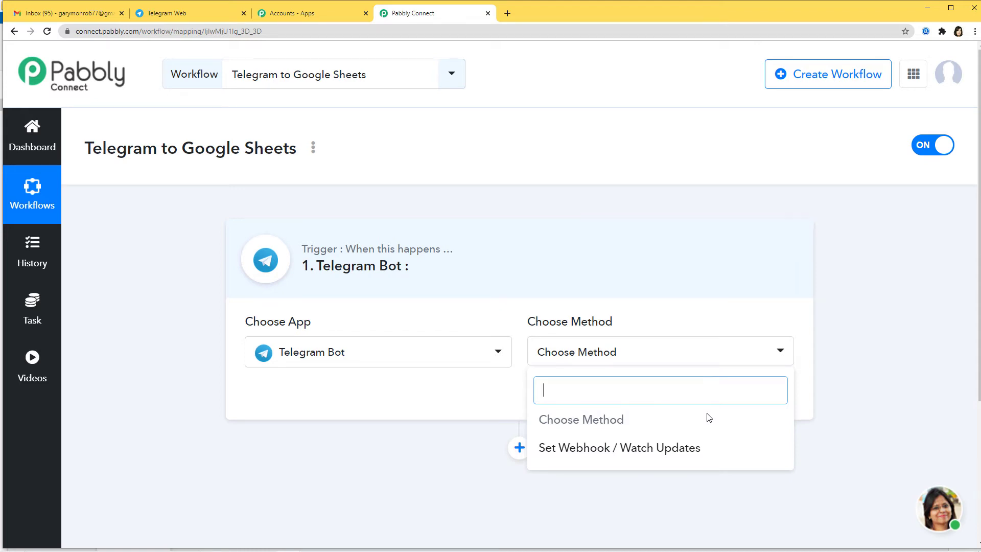
left_click(663, 452)
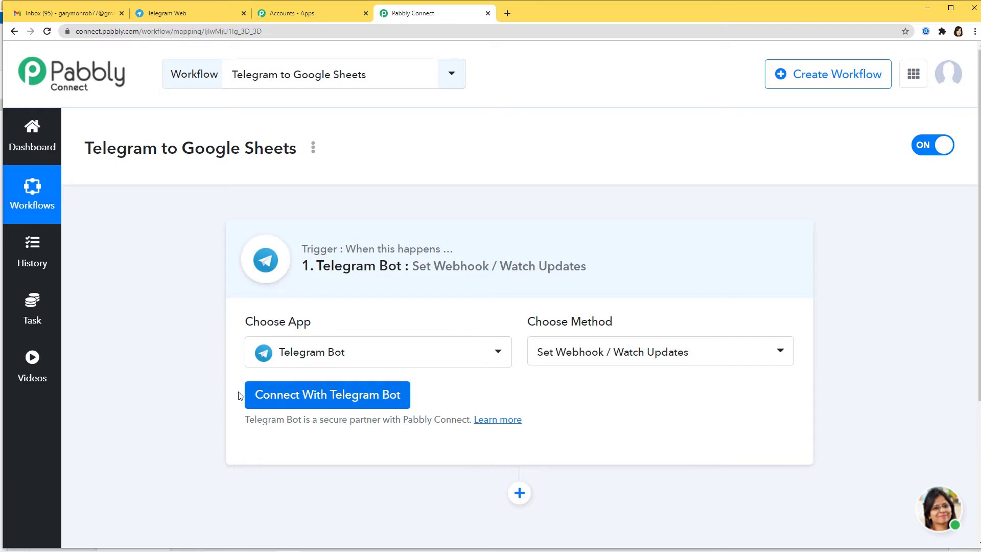
- Open the Telegram Bot new-credentials form and highlight the /newbot and bot-name instructions
left_click(344, 399)
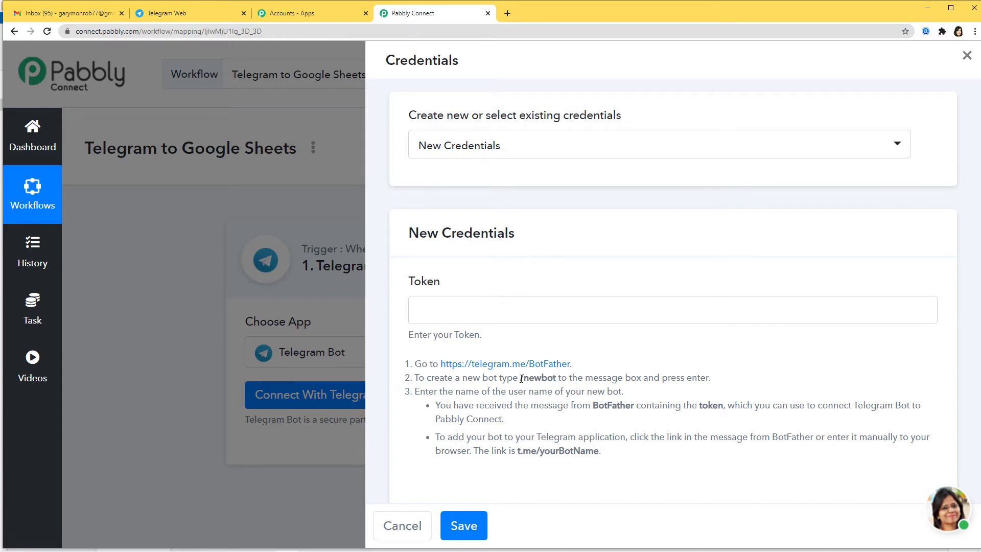
left_click_drag(521, 378, 558, 380)
left_click_drag(458, 393, 557, 396)
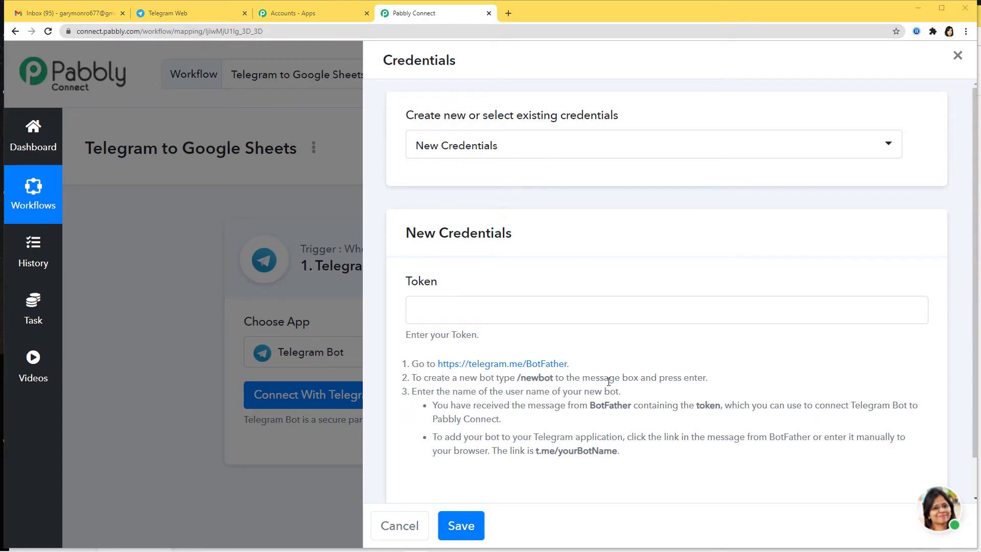
- In Telegram Web, find the verified BotFather chat and start it
left_click(176, 14)
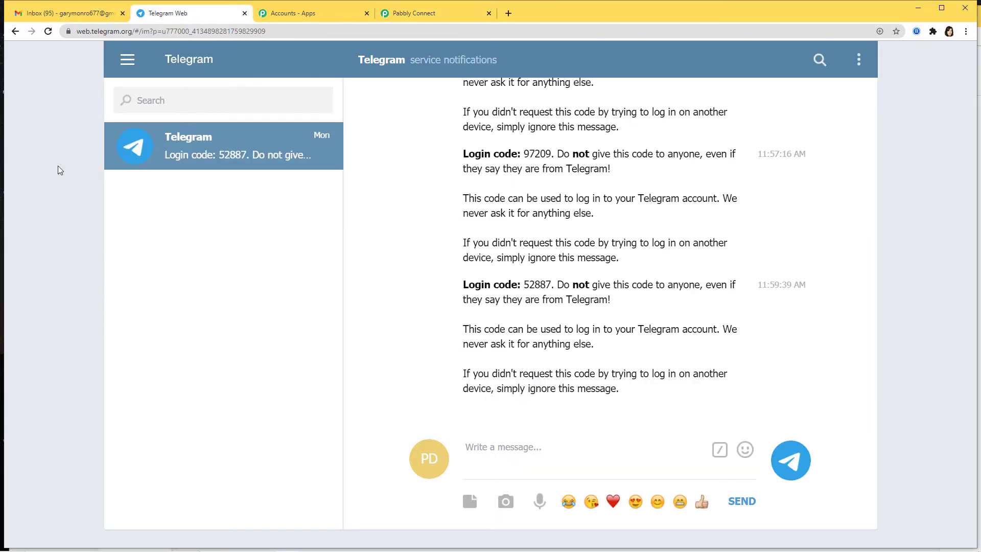
left_click(203, 102)
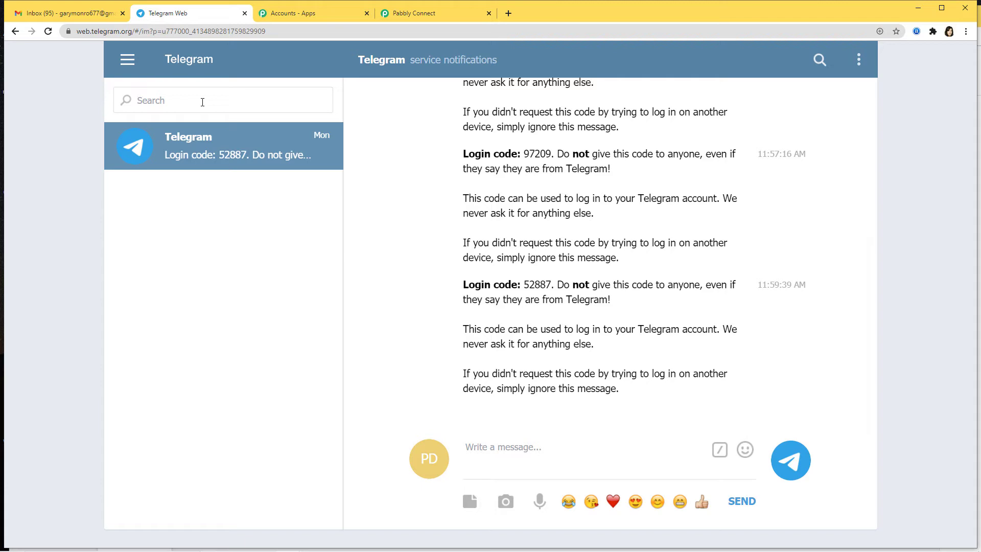
type("Botfather")
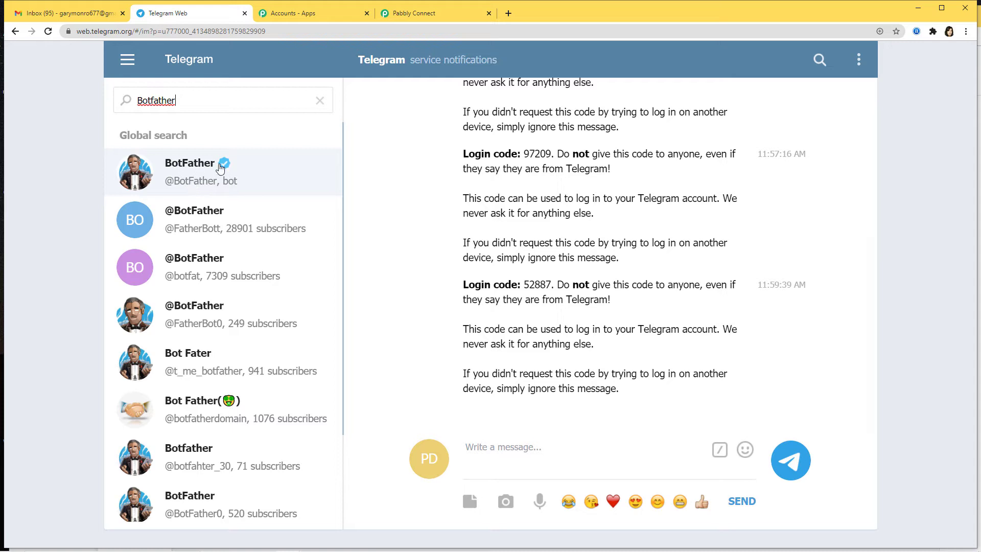
left_click(190, 170)
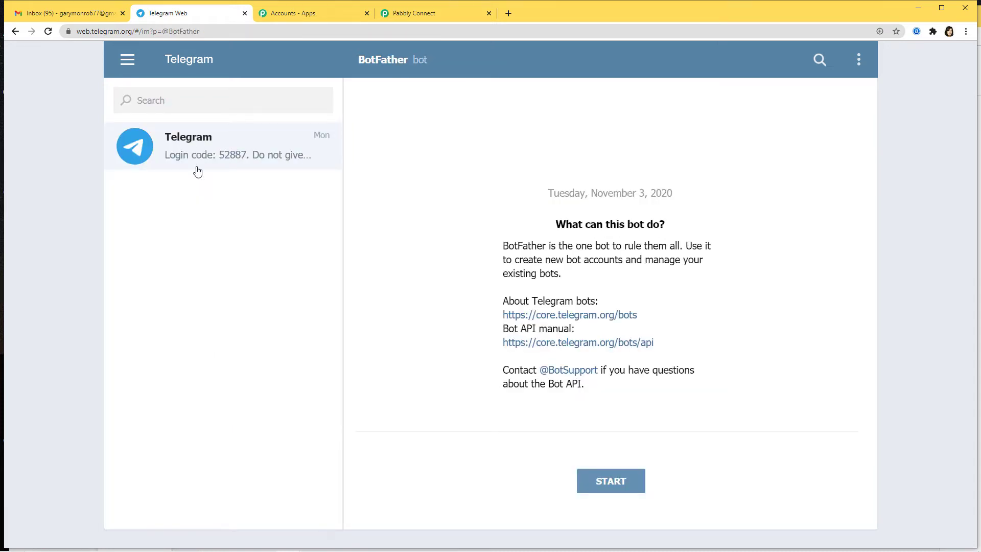
left_click(620, 486)
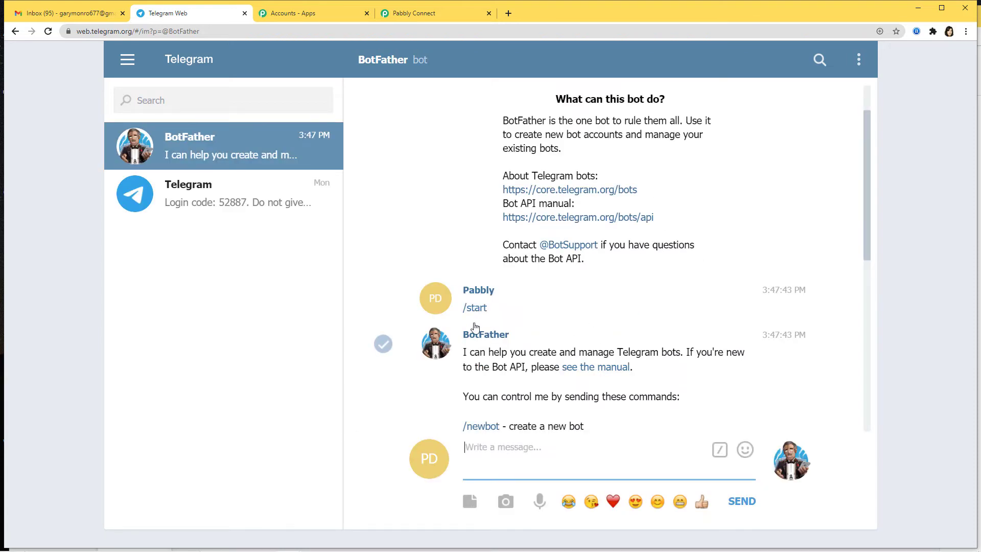
- Review BotFather's command list, then select /newbot in Pabbly's token instructions
scroll(649, 333, "down", 7)
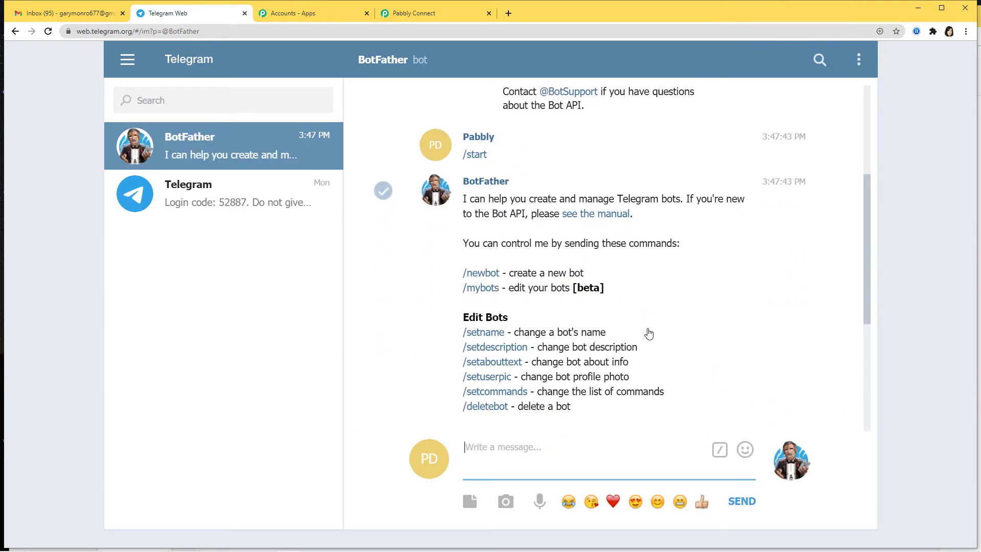
scroll(649, 333, "down", 1)
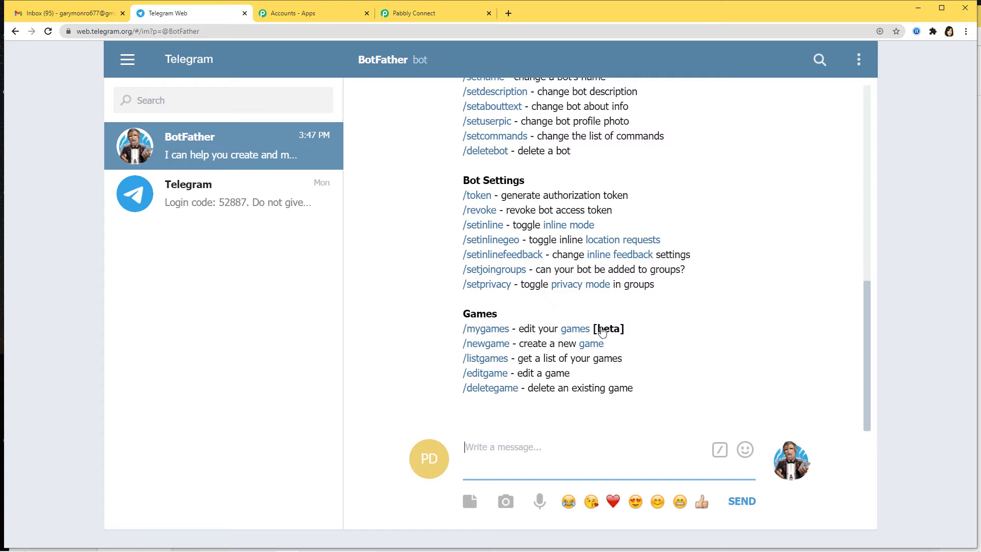
left_click(420, 17)
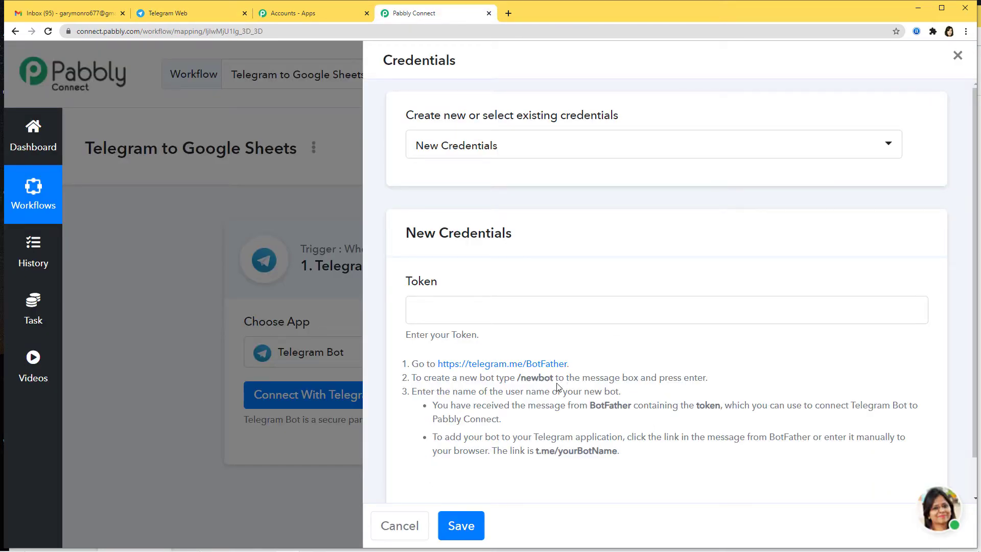
left_click_drag(516, 378, 556, 379)
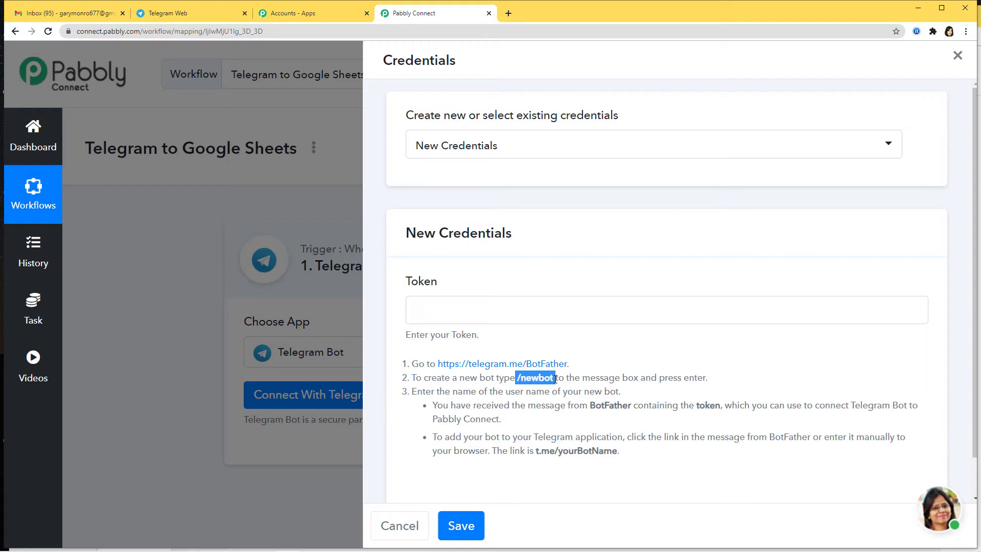
- Send the /newbot command to BotFather
left_click(207, 14)
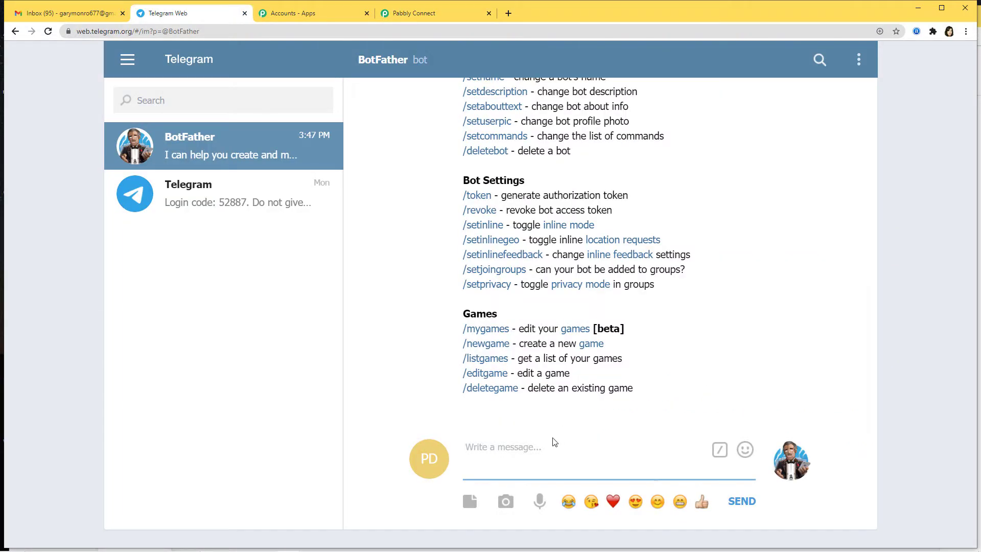
type("/")
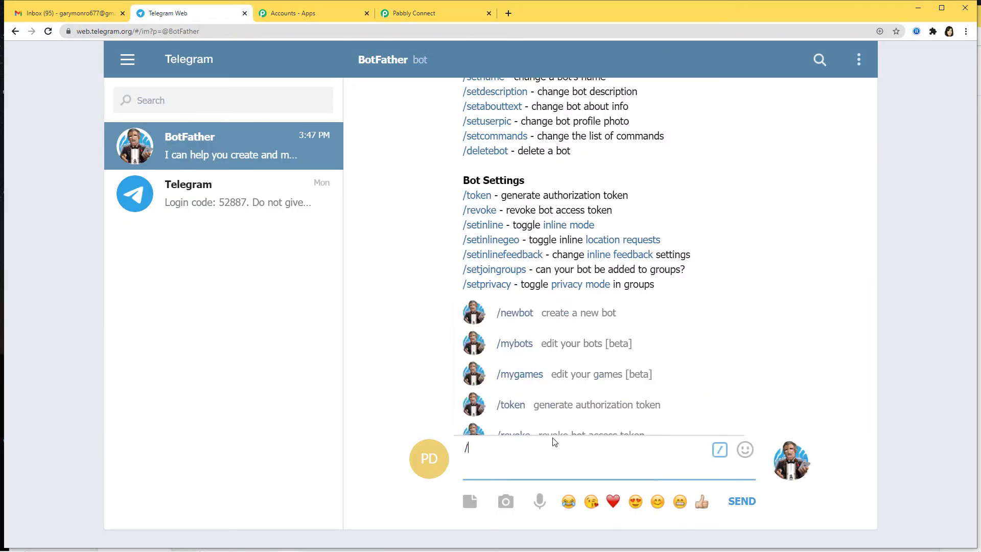
type("newbot")
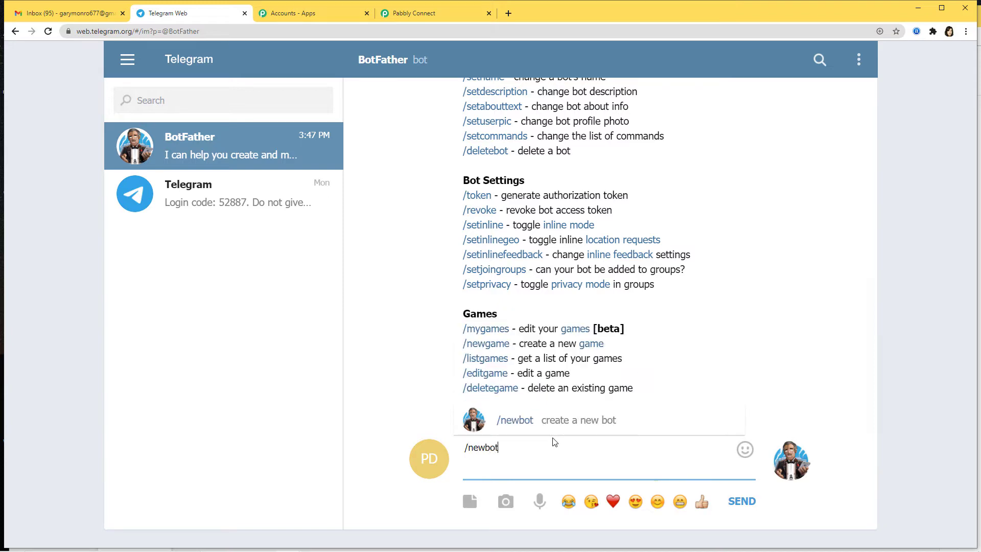
left_click(555, 418)
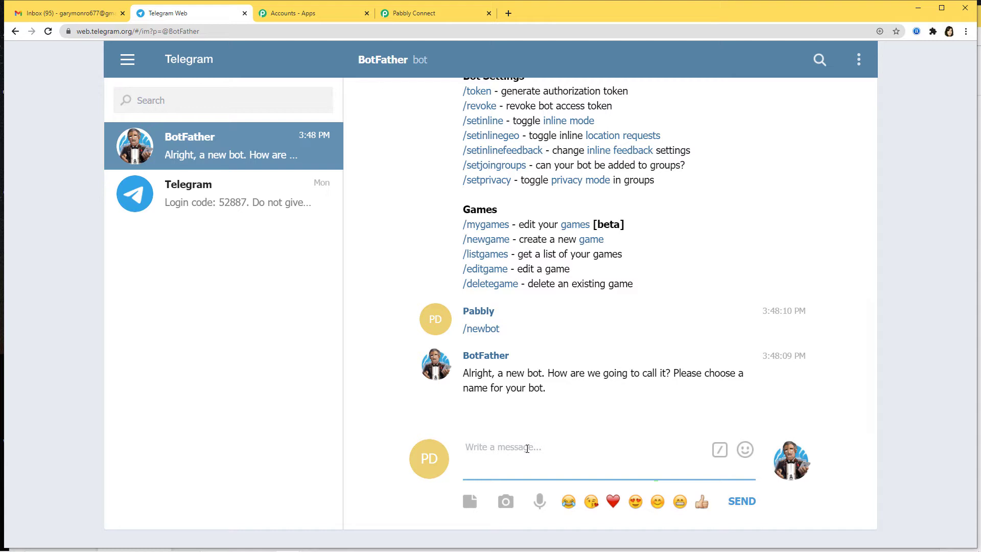
- Name the new bot 'integration' with the username 'Googlesheets_telegram_2_bot'
type("ntegration")
key("Return")
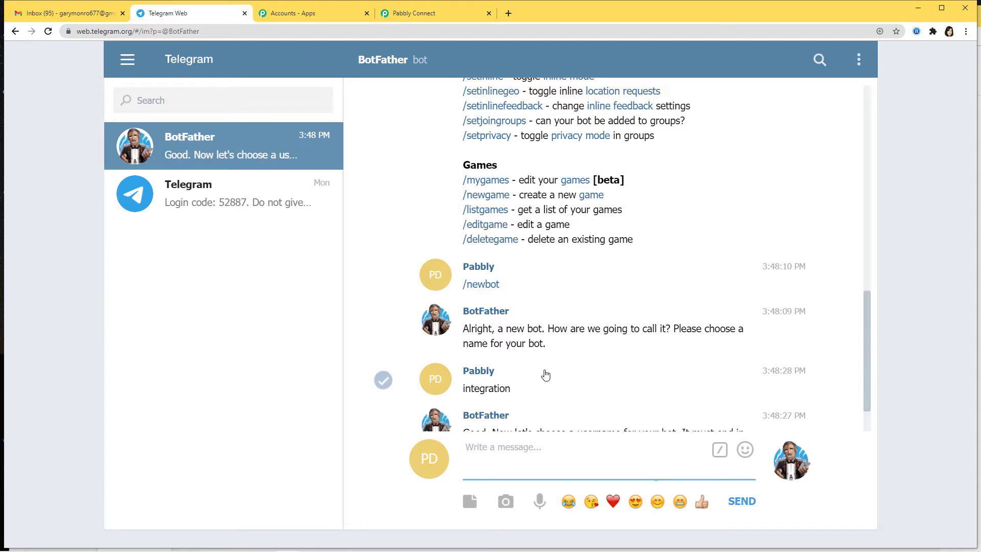
scroll(545, 374, "down", 1)
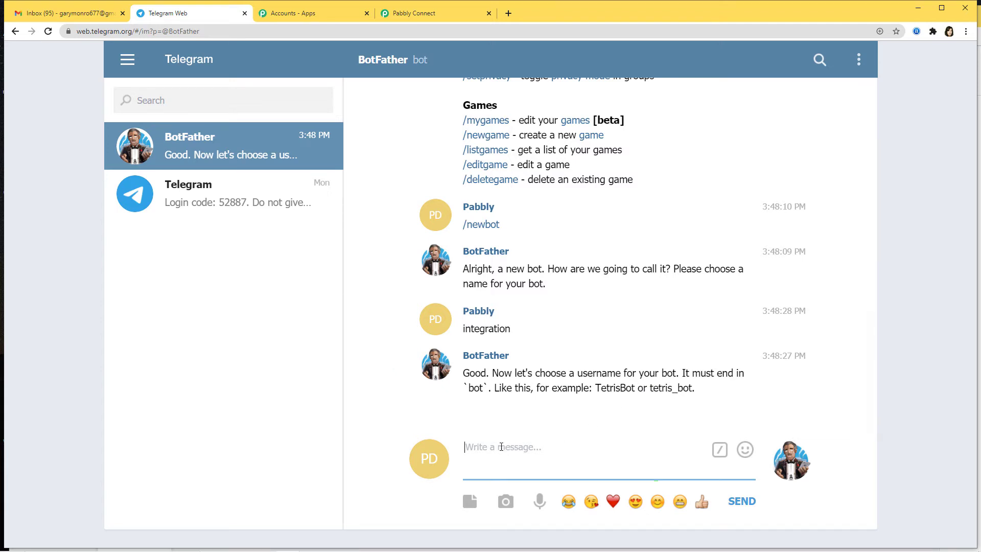
type("Googlesheets_telegram")
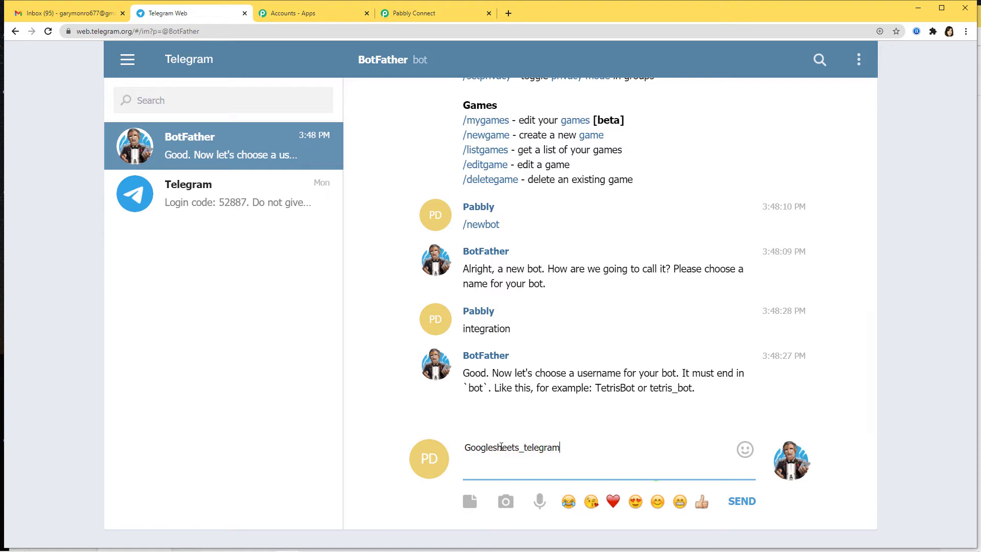
type("_2_bot")
left_click_drag(591, 448, 577, 449)
key("Return")
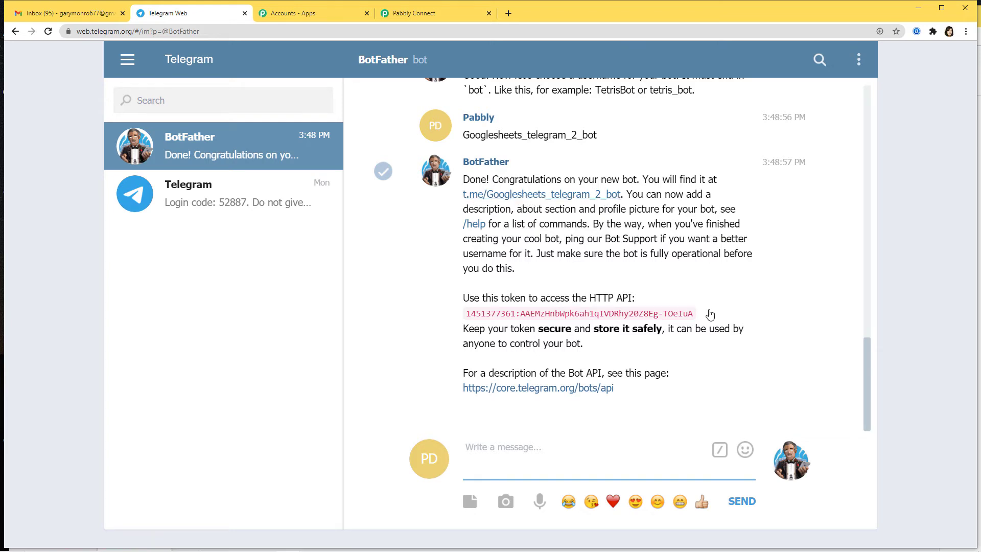
- Copy the bot token from BotFather into Pabbly's Token field and save the credentials
left_click(681, 321)
left_click_drag(680, 320, 461, 326)
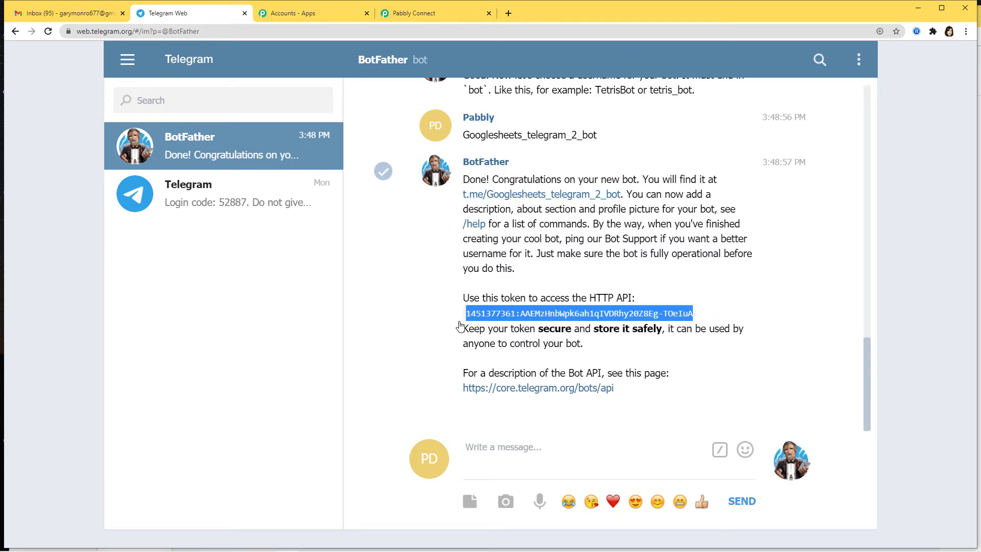
left_click(432, 19)
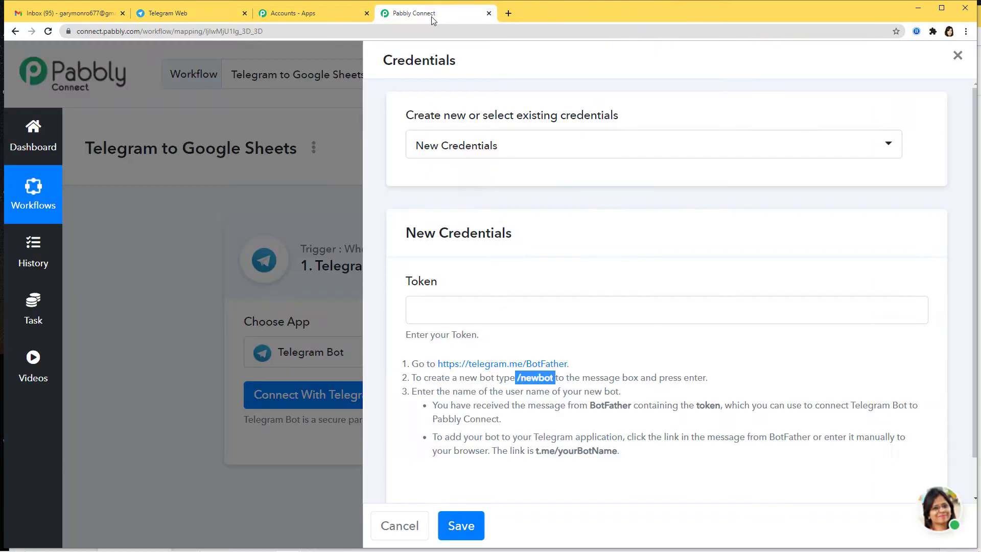
left_click(546, 310)
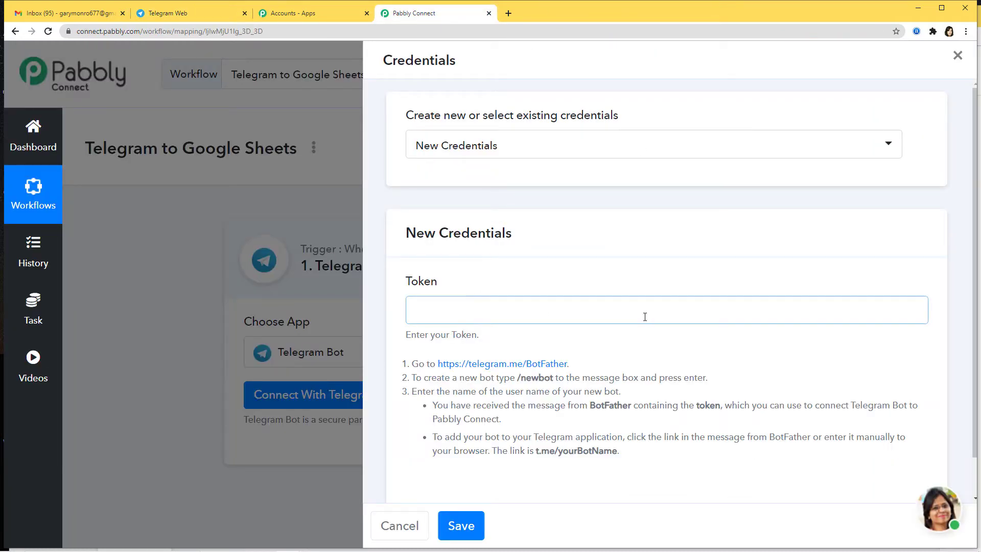
key("ctrl+v")
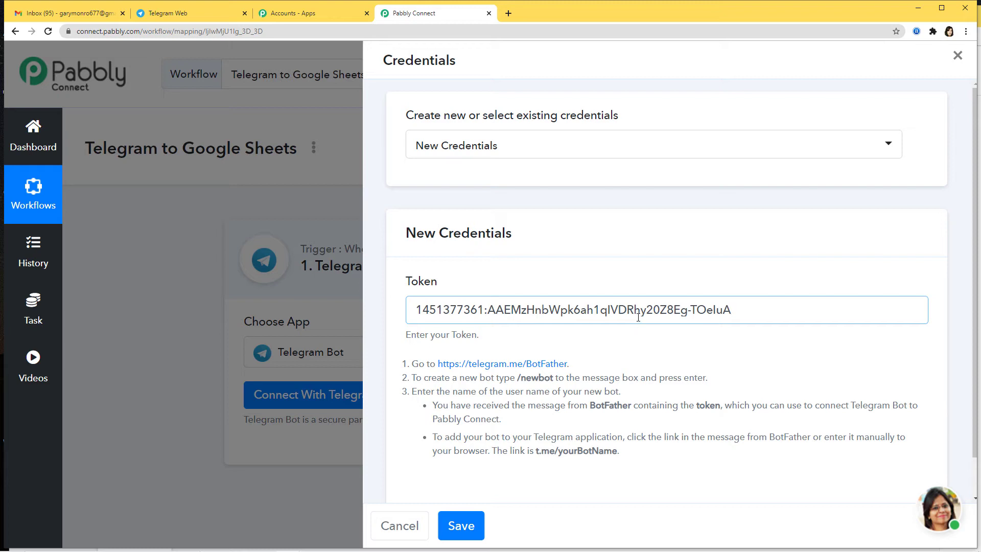
left_click(468, 528)
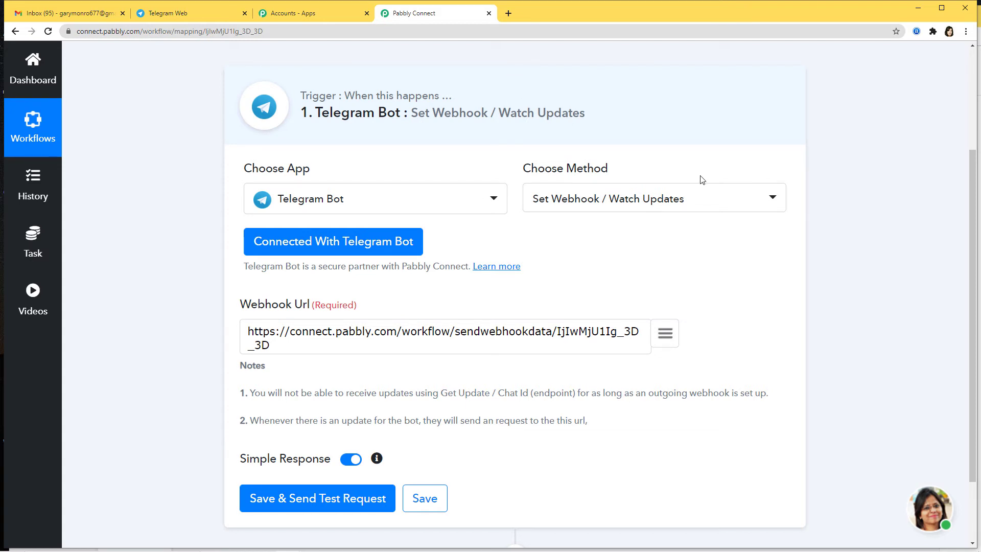
- Send the test request, confirm 'Webhook was set', and begin capturing the webhook response
scroll(702, 179, "down", 2)
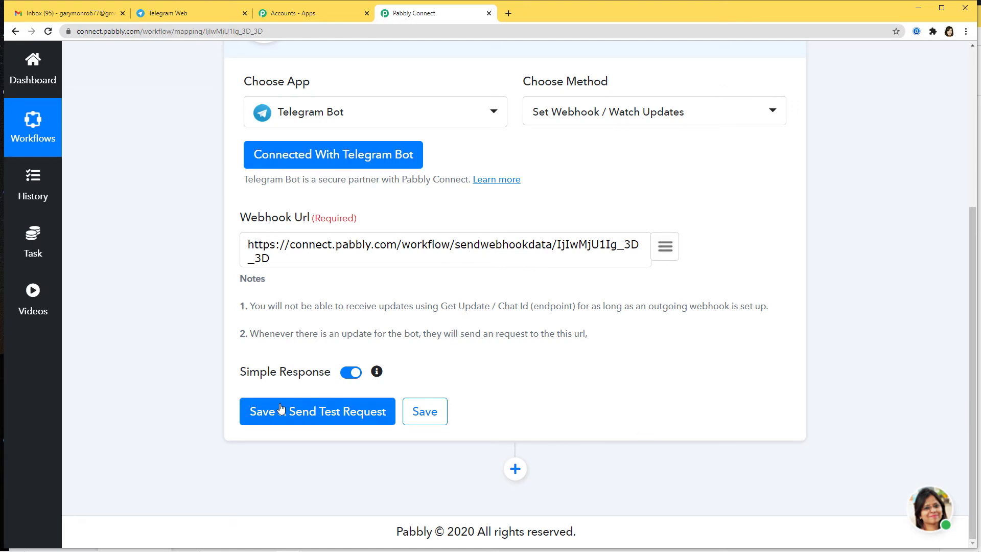
left_click(331, 415)
scroll(445, 377, "down", 3)
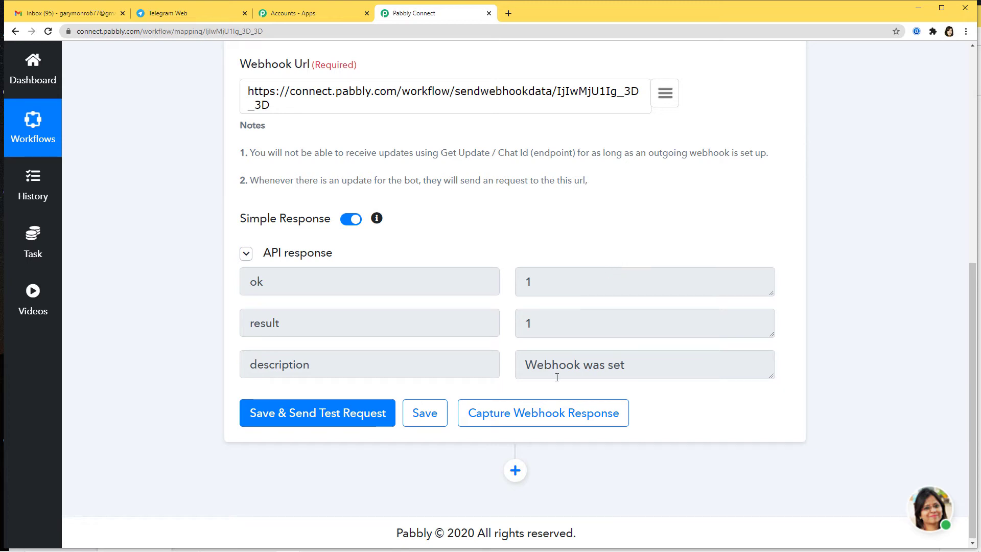
left_click(551, 414)
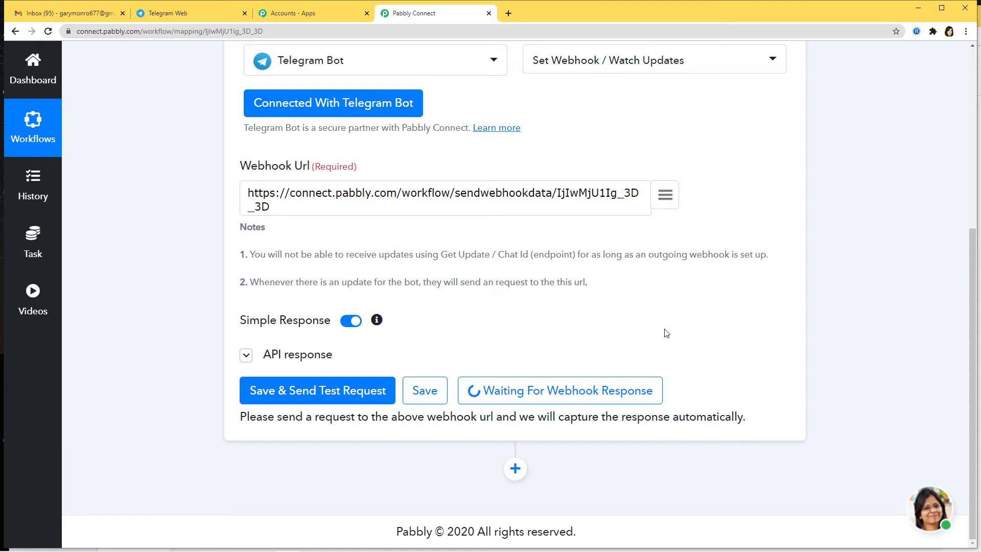
- Open the integration bot's chat from BotFather's t.me link and start the bot
left_click(174, 17)
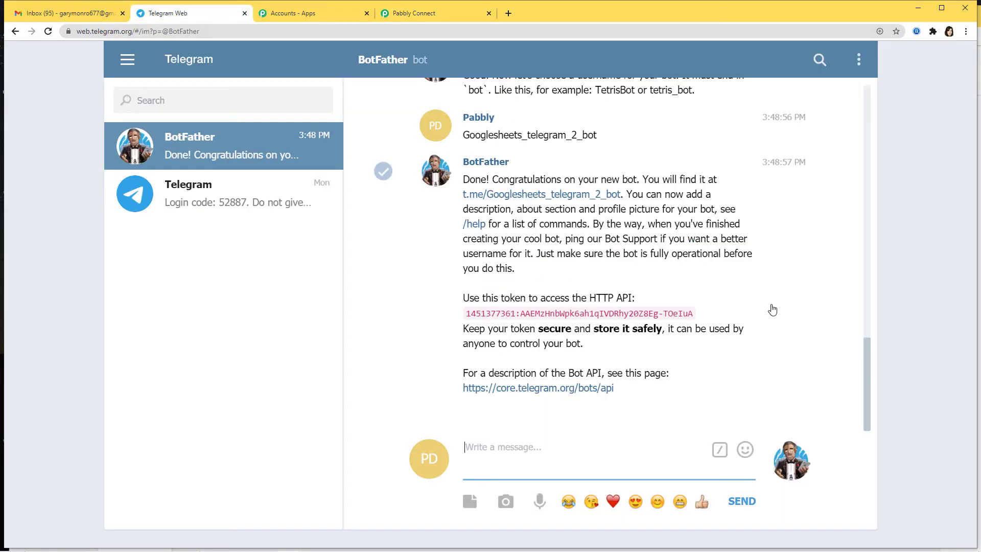
left_click(578, 198)
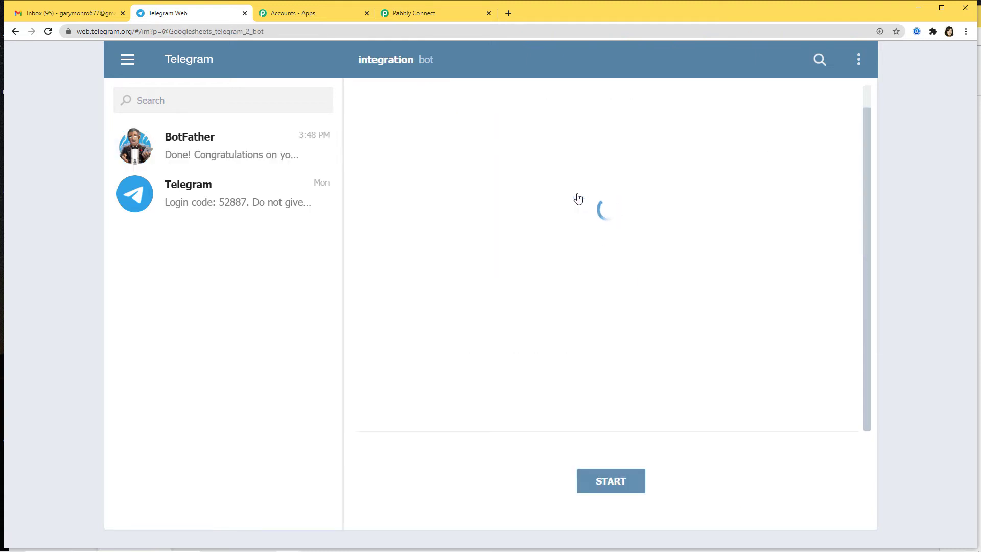
left_click(620, 484)
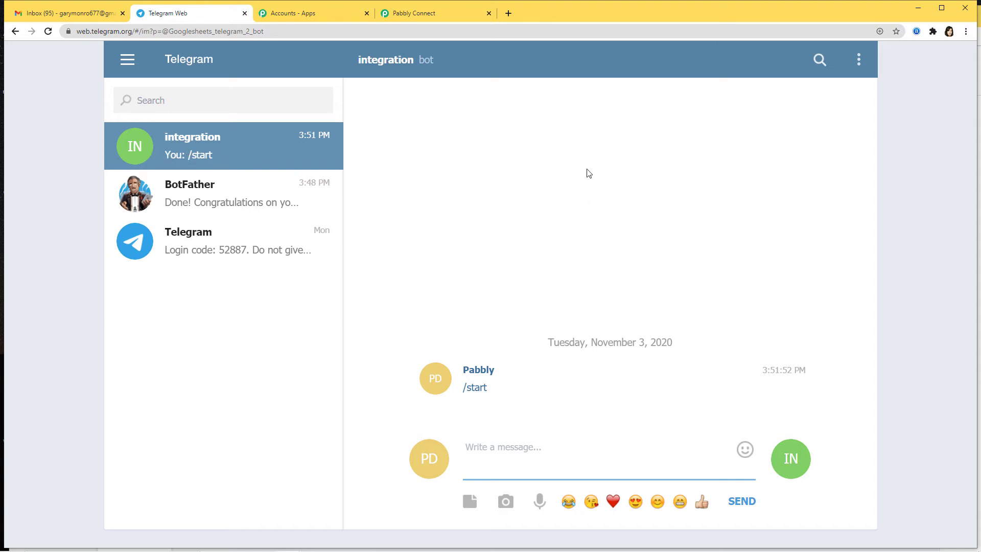
- Create a new group 'Telegram to Google Sheets' with the integration bot as its member
left_click(127, 60)
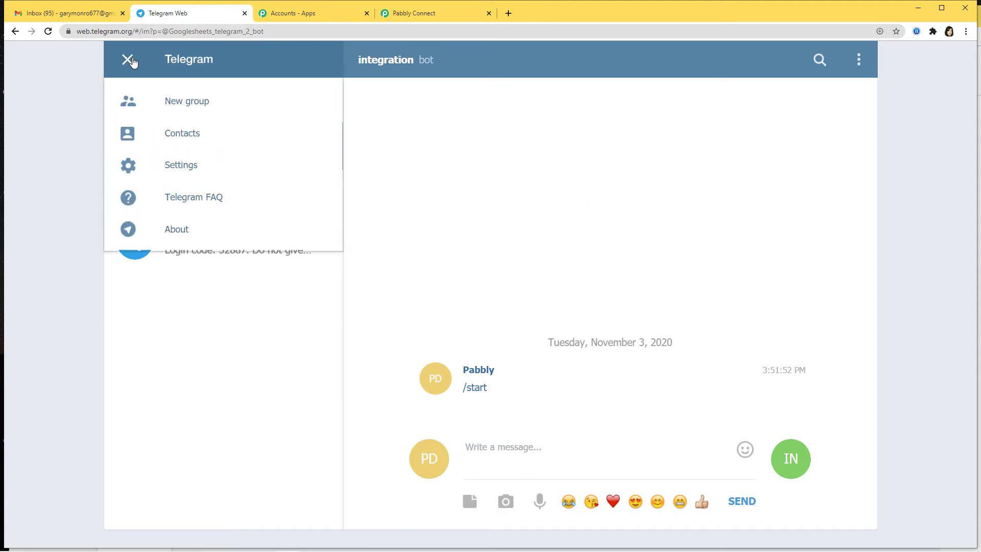
left_click(192, 108)
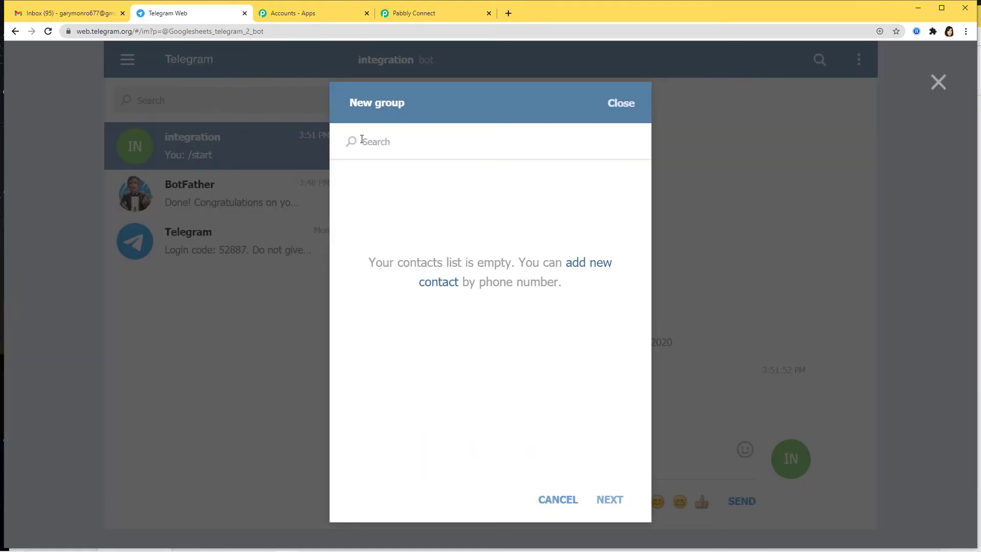
type("integ")
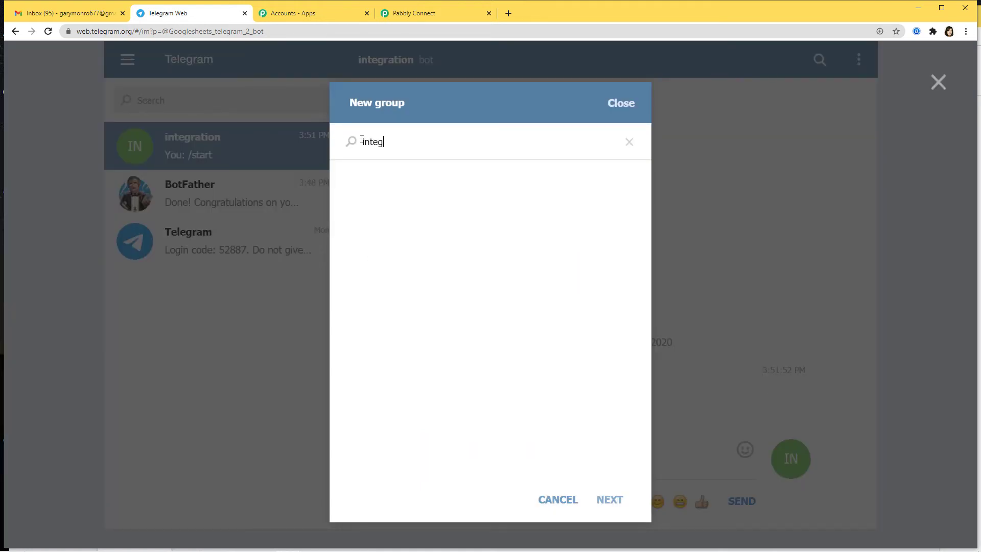
type("ration")
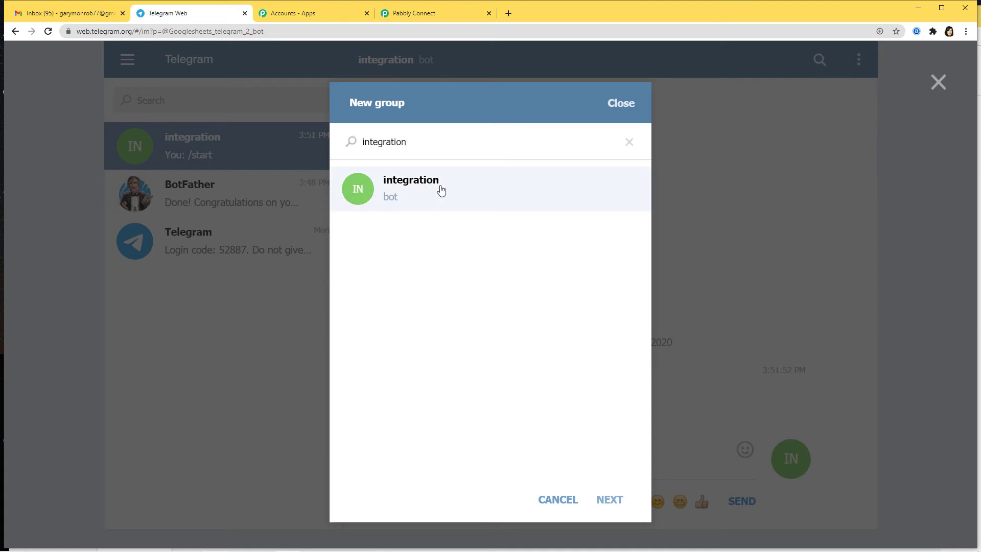
left_click(416, 198)
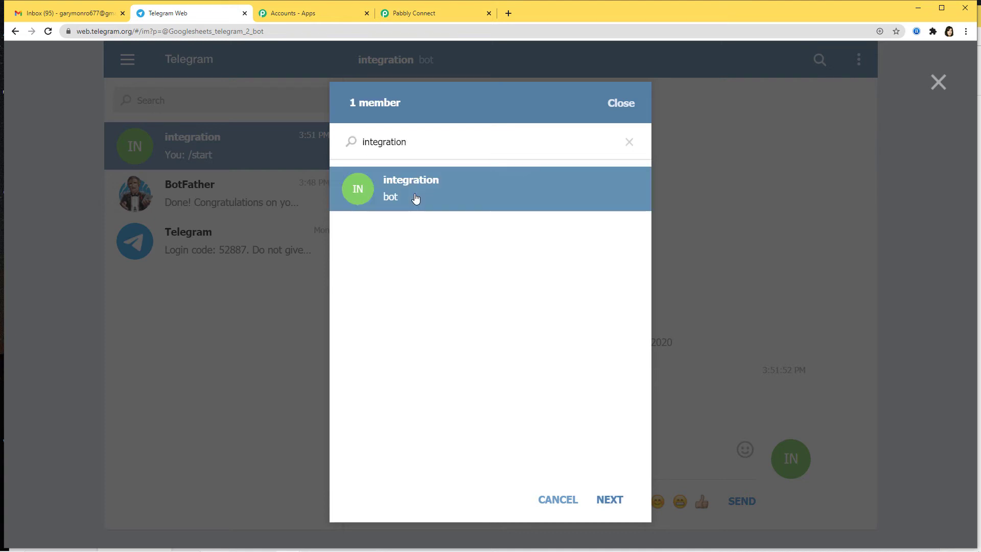
left_click(605, 500)
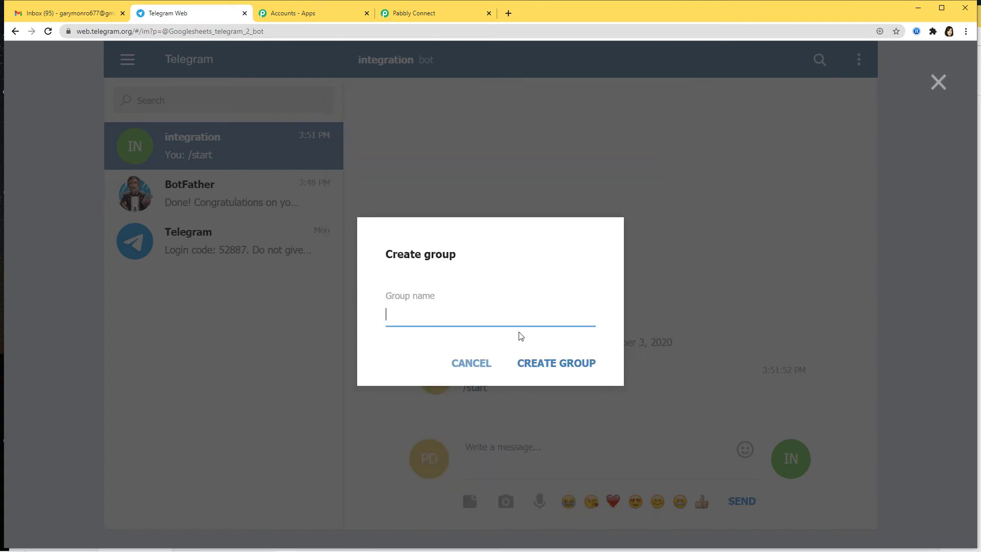
type("Telegram to Google Sheets")
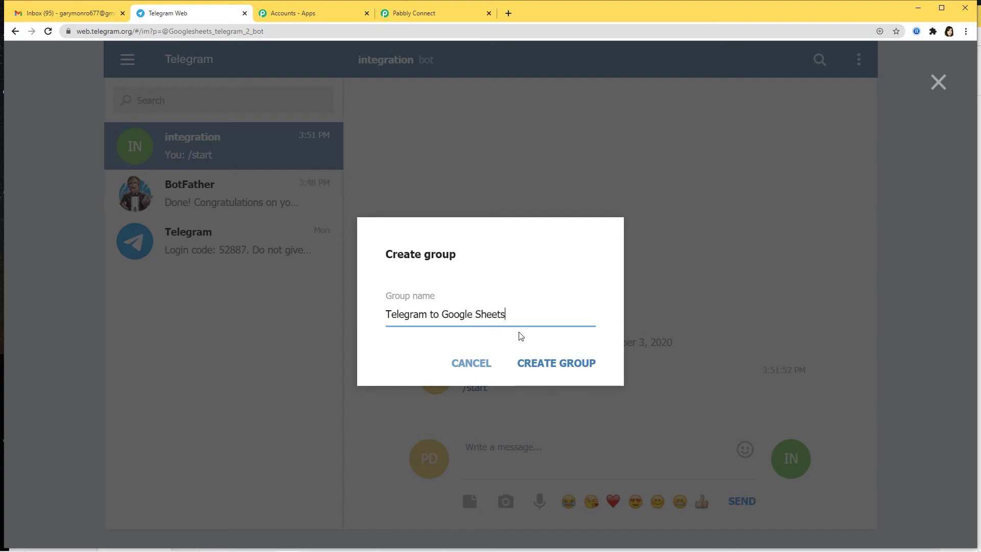
left_click(550, 373)
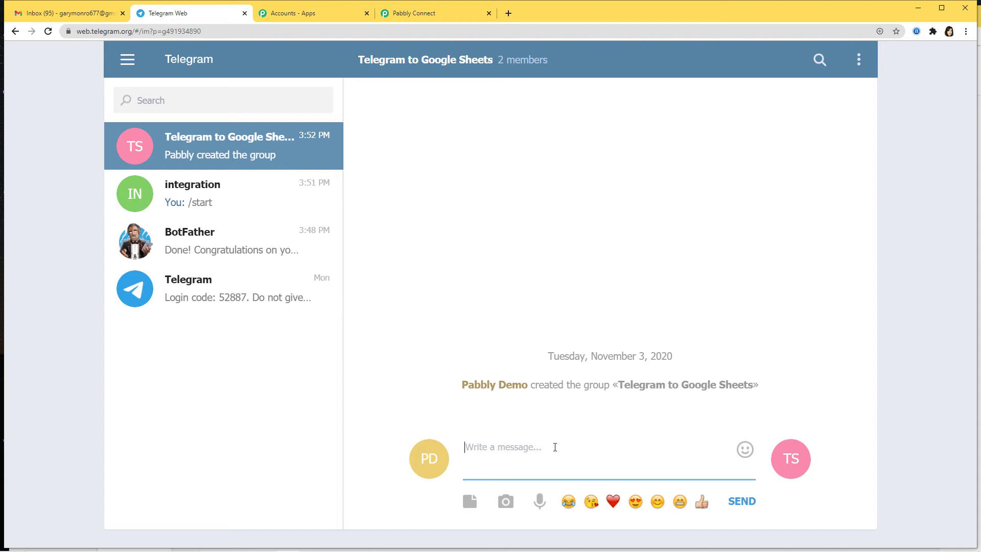
- Send 'New Task - Integration of Telegram and Google Sheets' to the group chat
type("New Task - Integration of Telegram an")
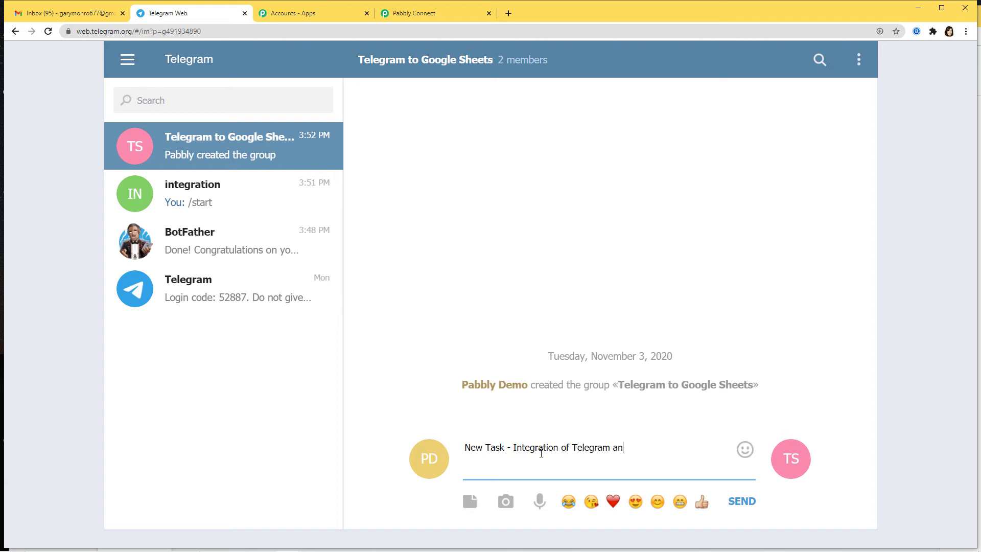
type("gle Sheets")
key("Return")
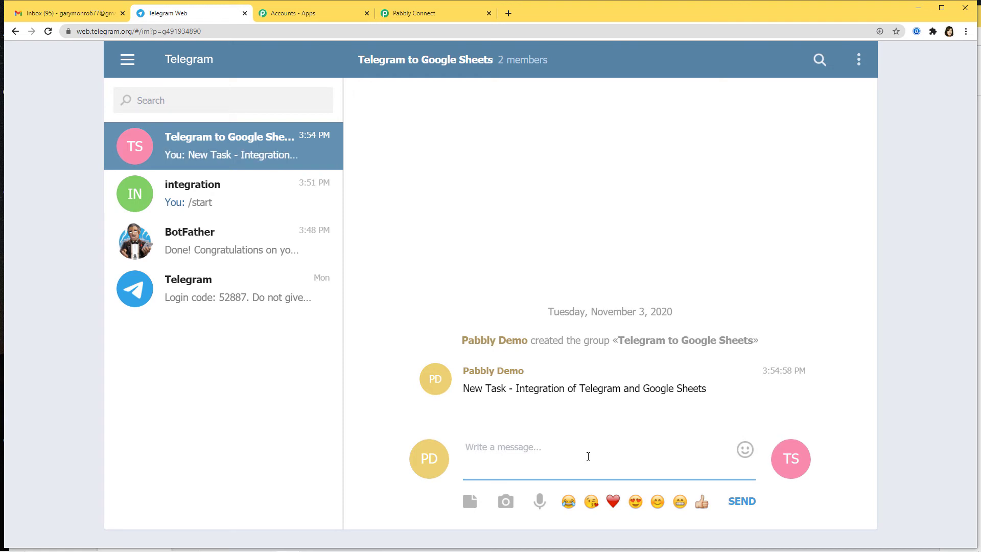
- Review the captured group message fields (chat id, text, sender name) and save the webhook response
left_click(440, 14)
scroll(608, 291, "down", 2)
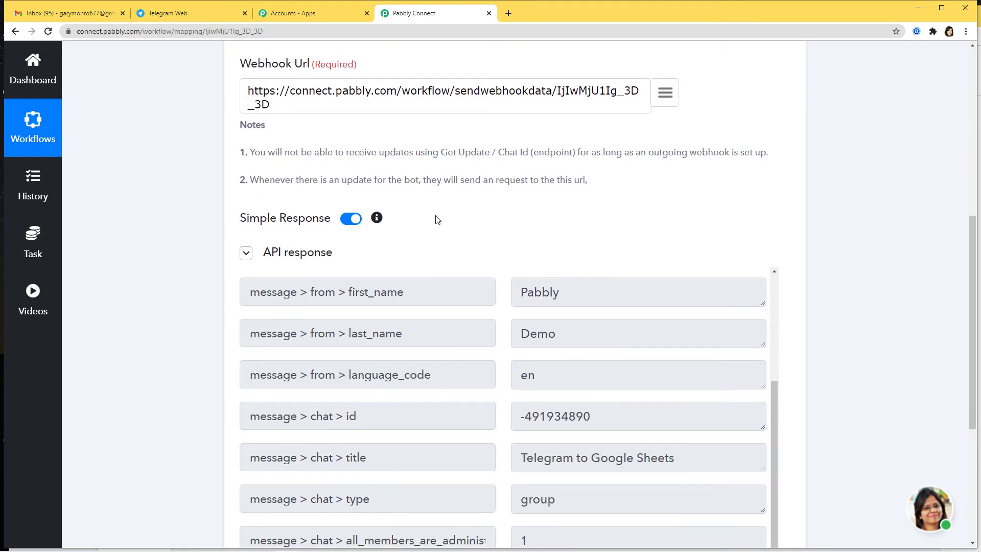
scroll(627, 346, "down", 2)
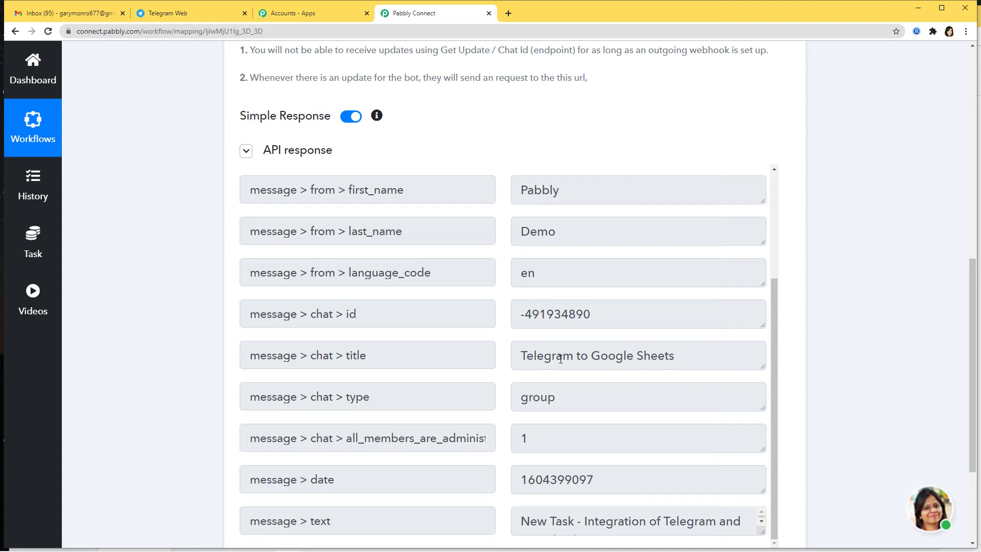
scroll(686, 376, "down", 2)
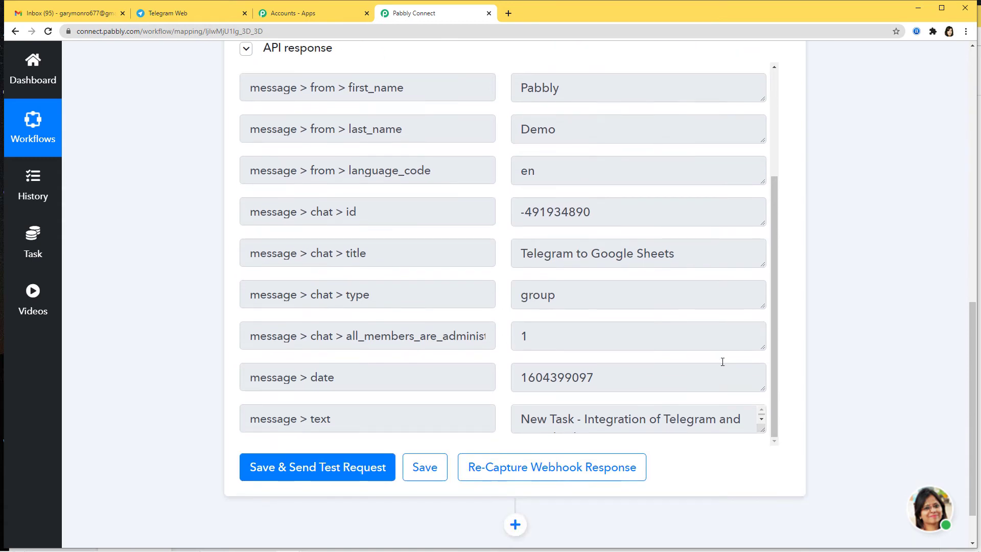
left_click(762, 421)
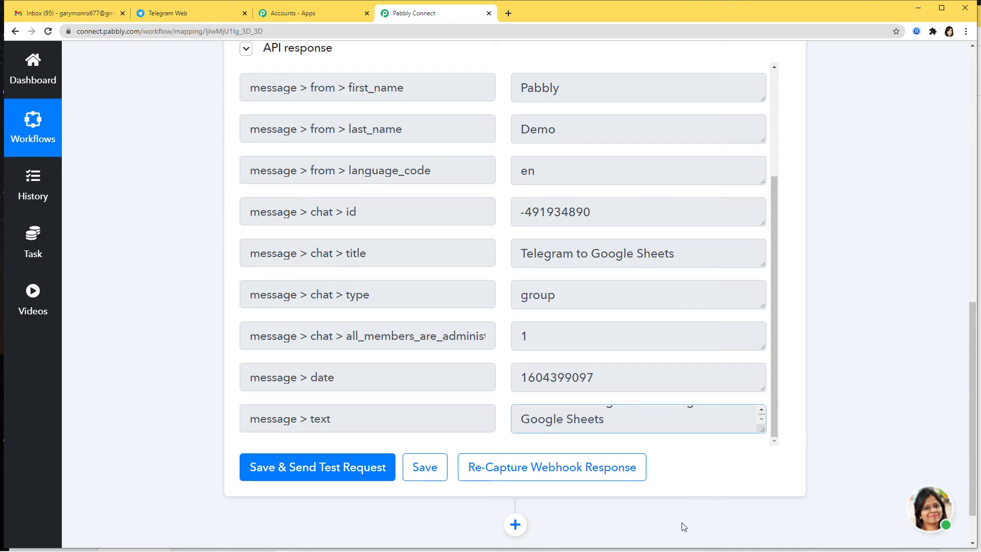
left_click(425, 467)
left_click(490, 376)
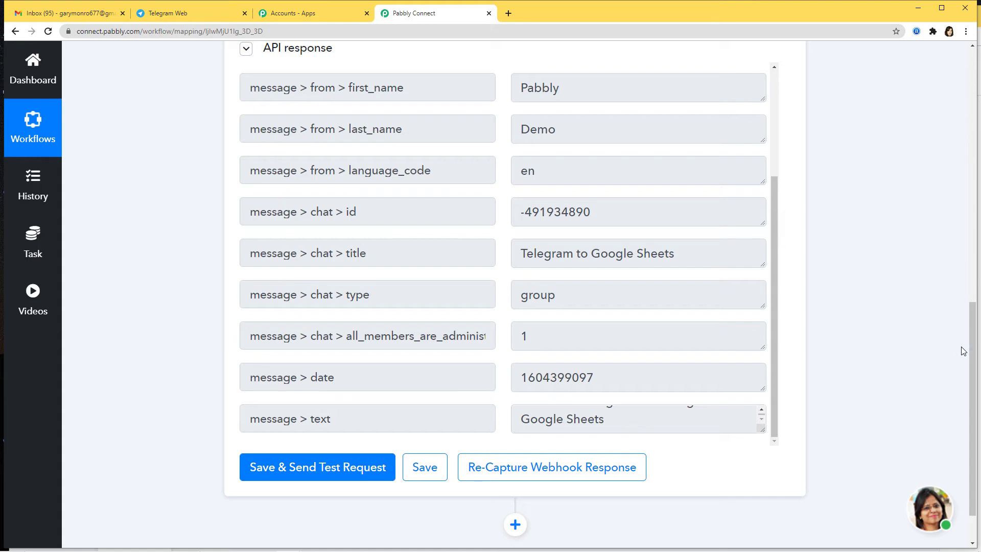
scroll(945, 373, "down", 1)
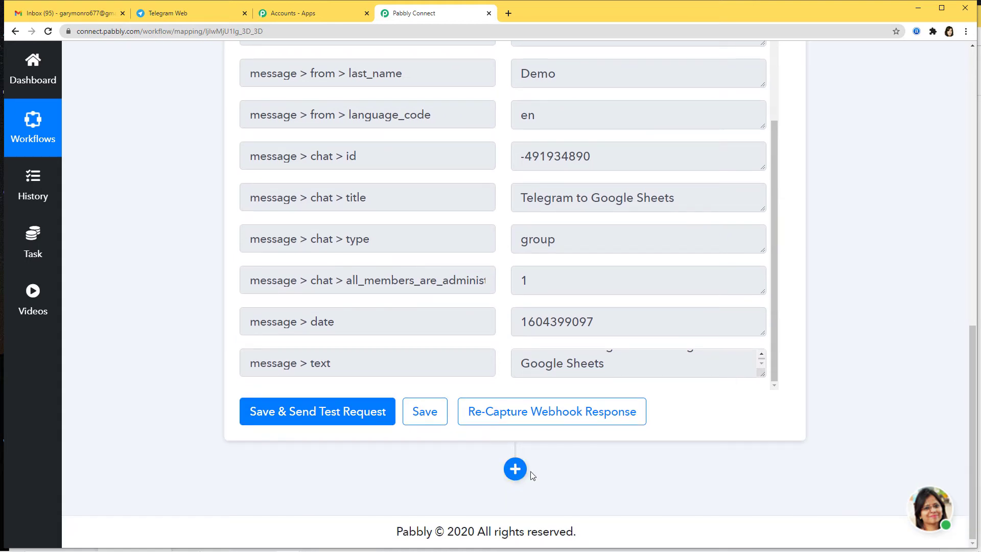
- Add a Google Sheets action after the trigger, found by searching 'goog', using the Add New Row method
left_click(515, 470)
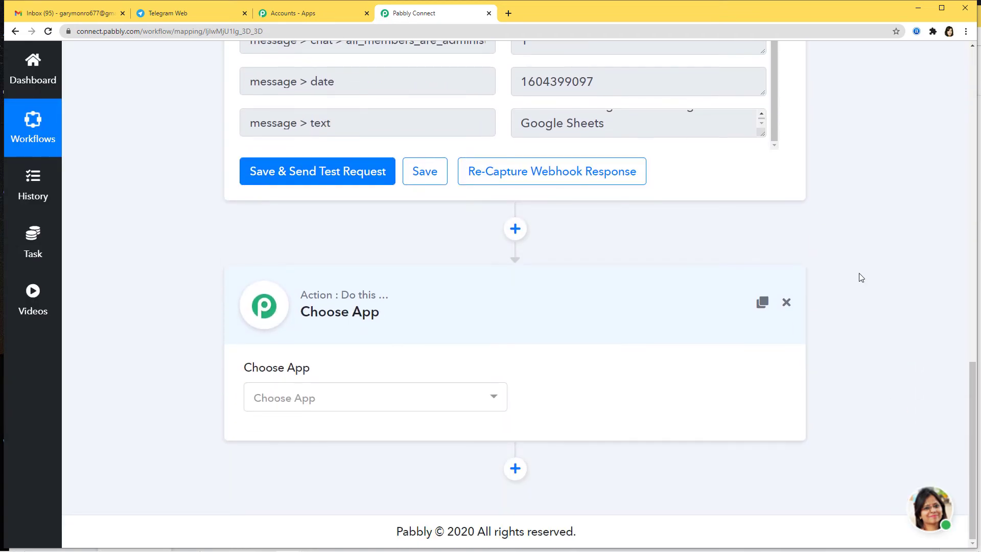
left_click(489, 402)
type("goog")
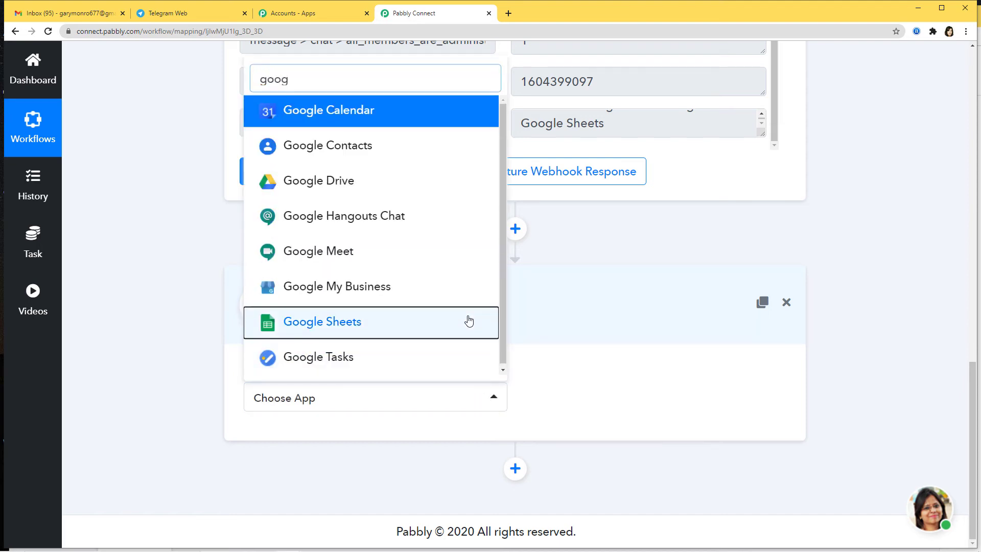
left_click(467, 321)
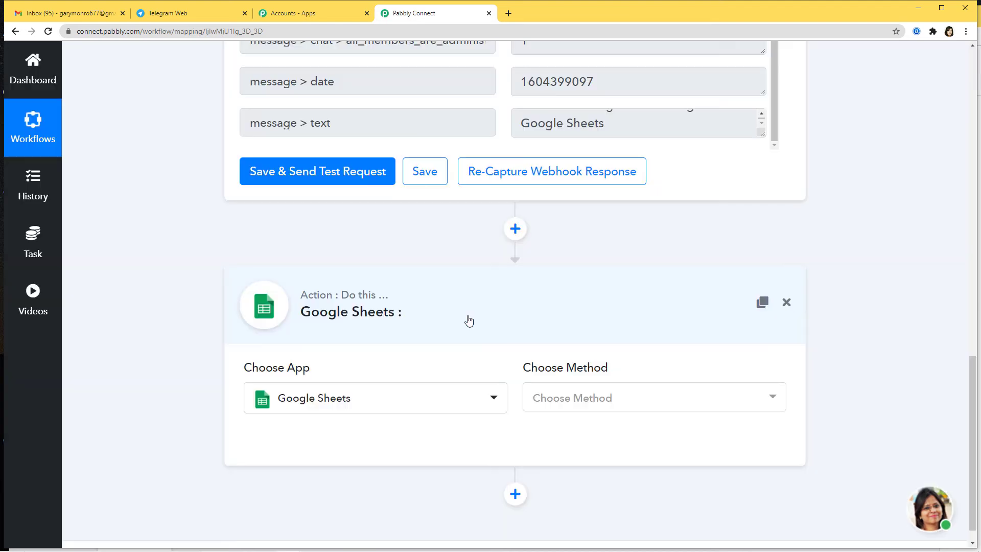
left_click(632, 405)
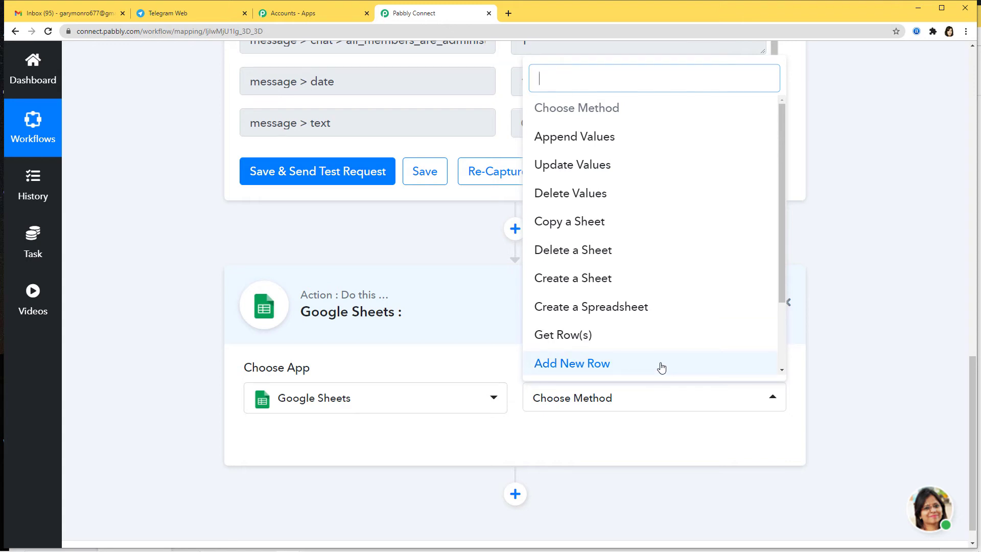
left_click(616, 364)
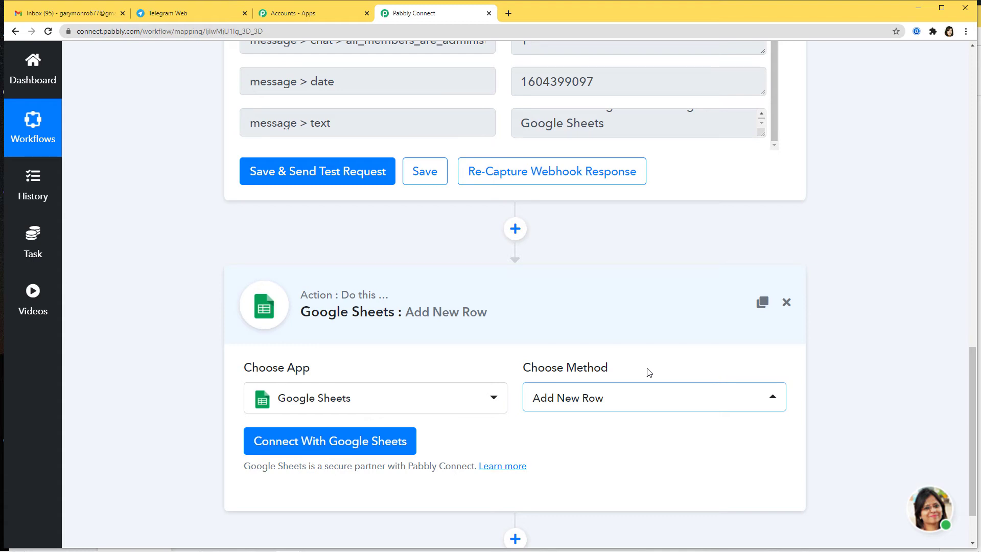
- Sign in with a Google account and allow Pabbly Connect access to the spreadsheets
left_click(377, 449)
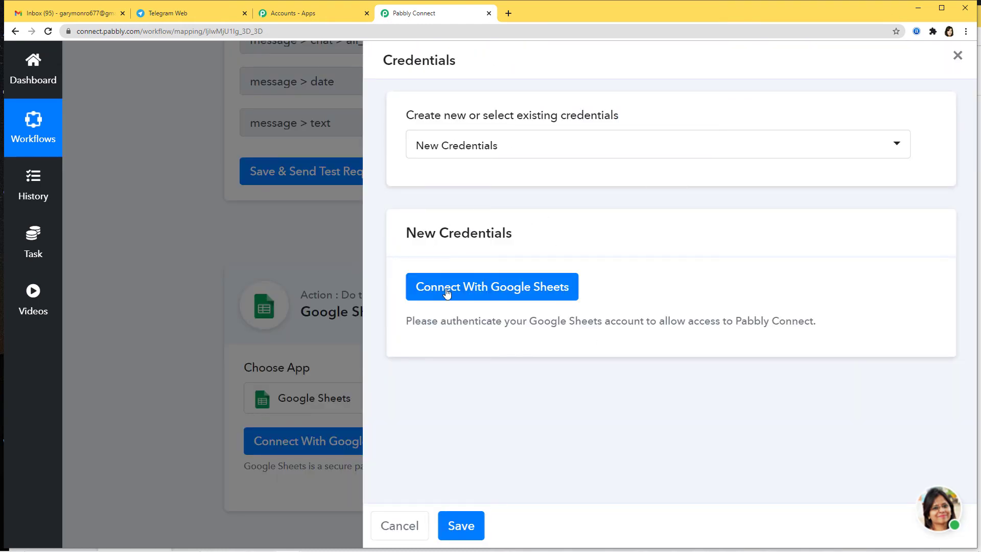
left_click(505, 291)
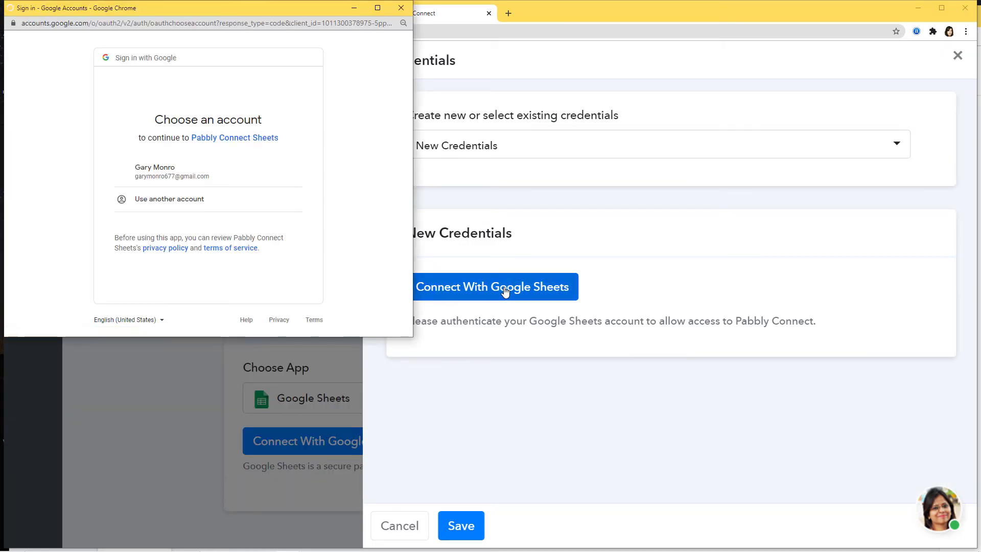
left_click(285, 182)
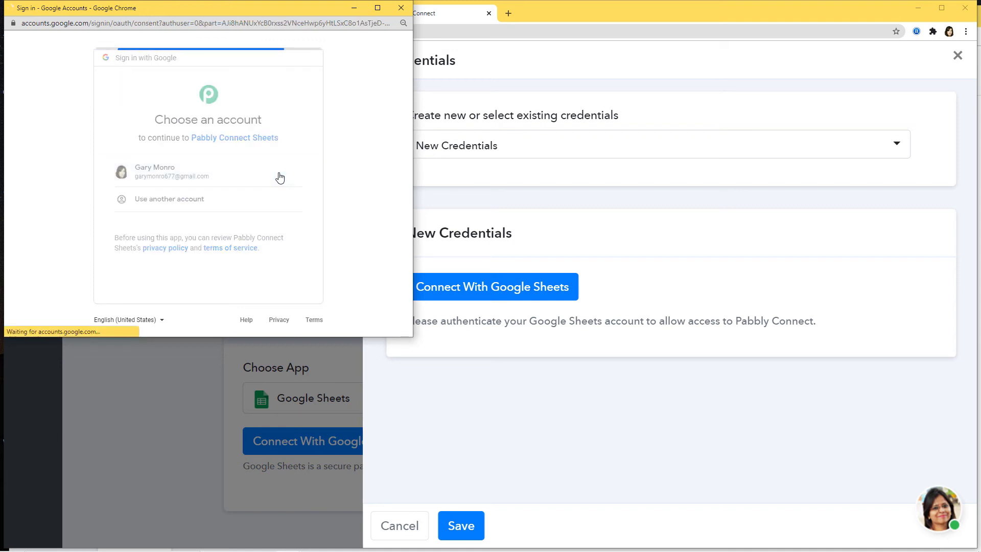
scroll(266, 215, "down", 2)
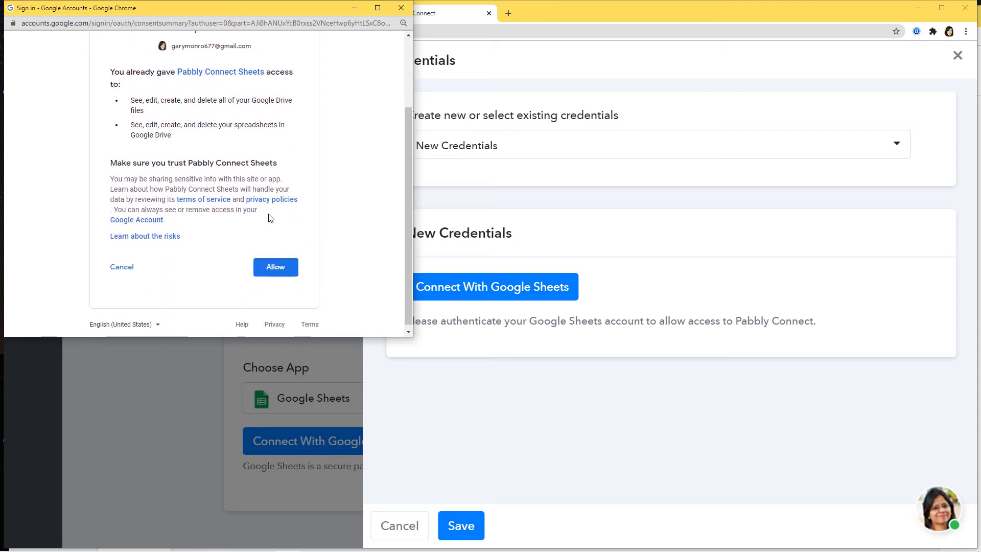
left_click(282, 263)
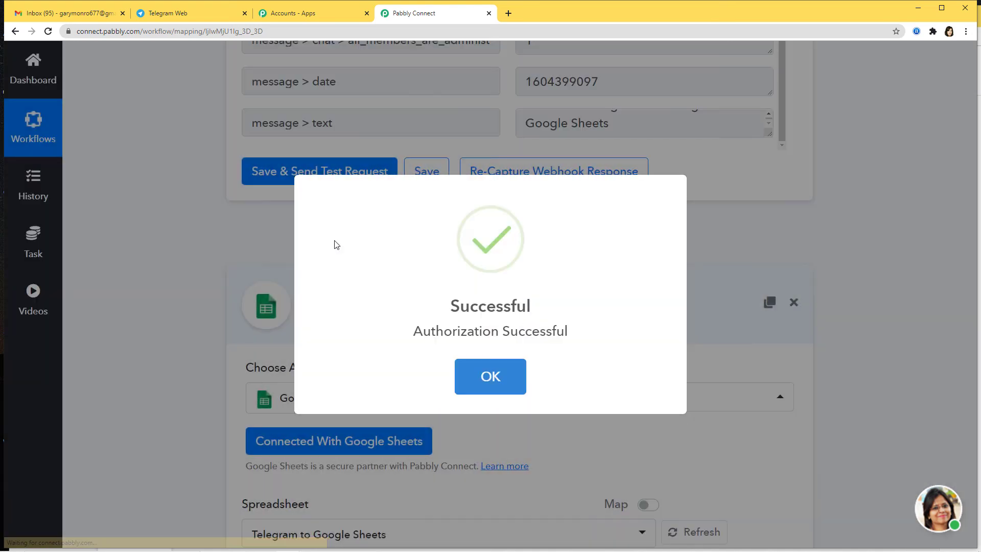
left_click(474, 375)
scroll(553, 369, "down", 6)
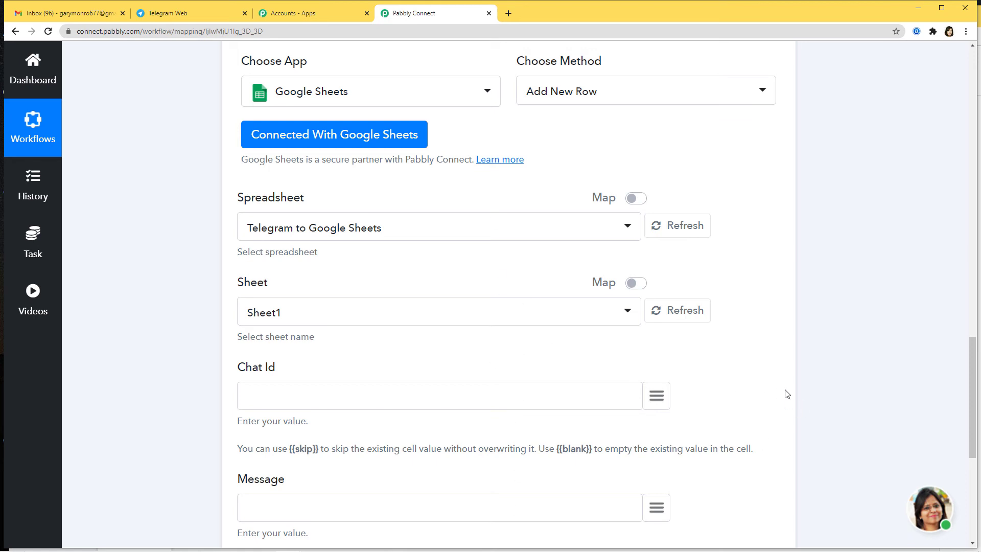
scroll(787, 394, "up", 12)
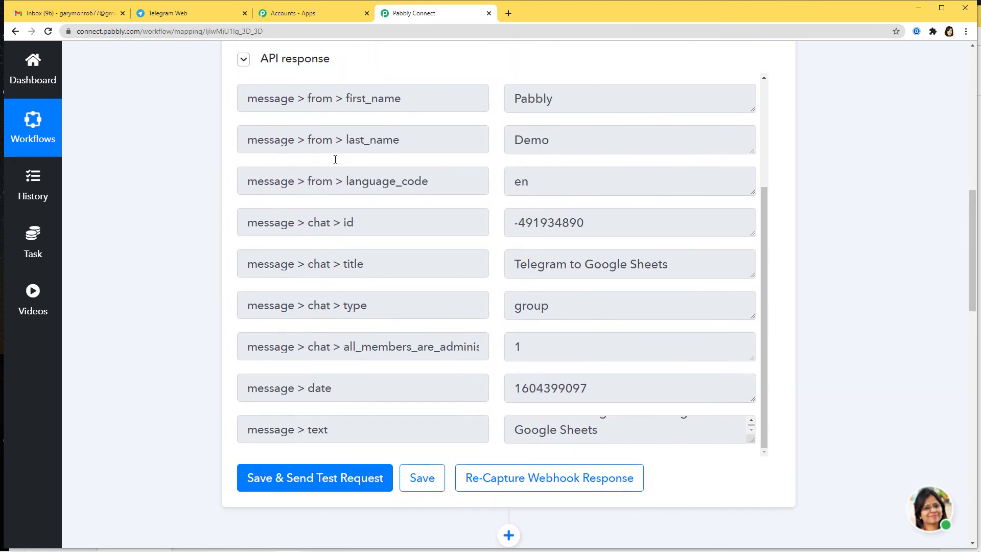
scroll(857, 425, "down", 14)
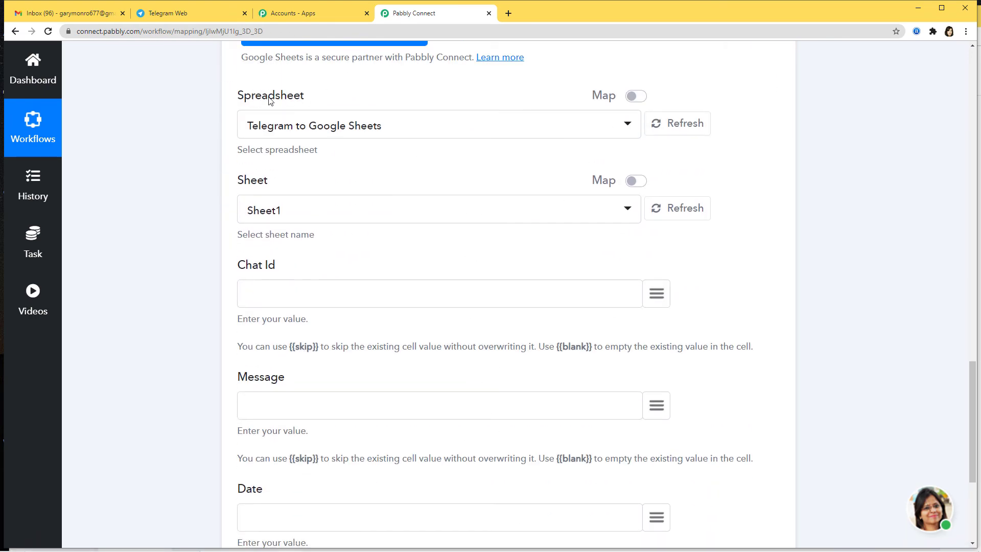
- Check the spreadsheet's Chat Id, Message and Name header row in Google Sheets, then return to Pabbly Connect
scroll(519, 505, "up", 3)
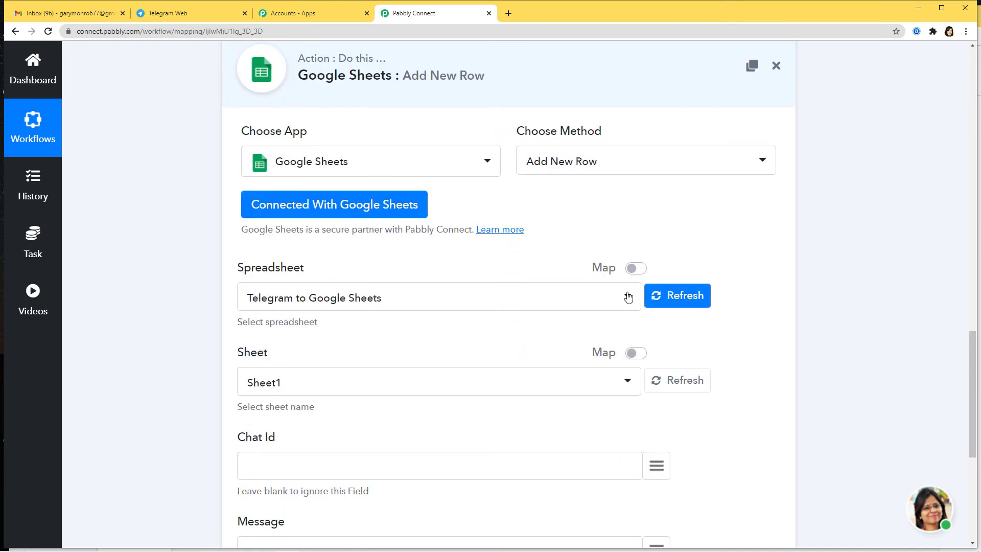
mouse_move(302, 548)
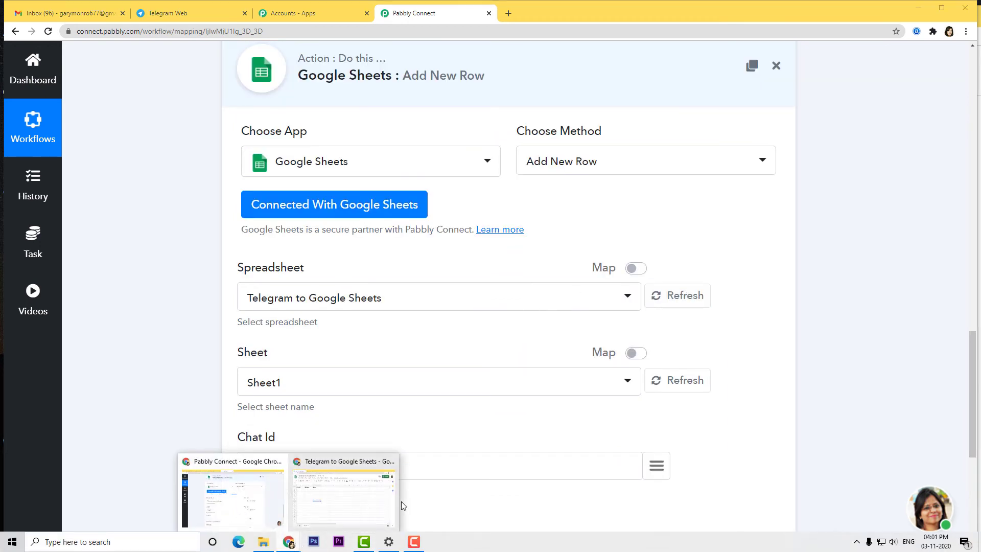
left_click(396, 498)
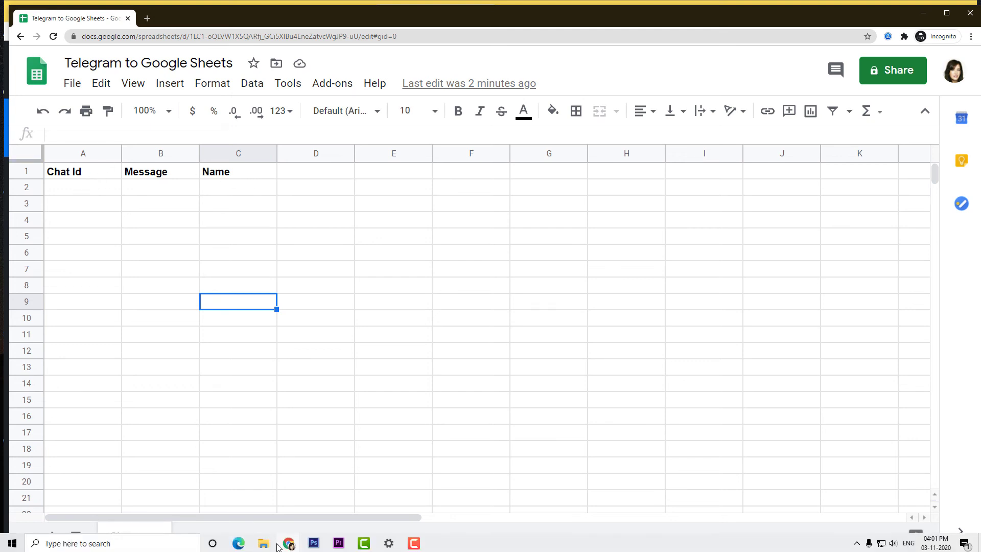
left_click(289, 542)
left_click(255, 503)
scroll(488, 250, "down", 4)
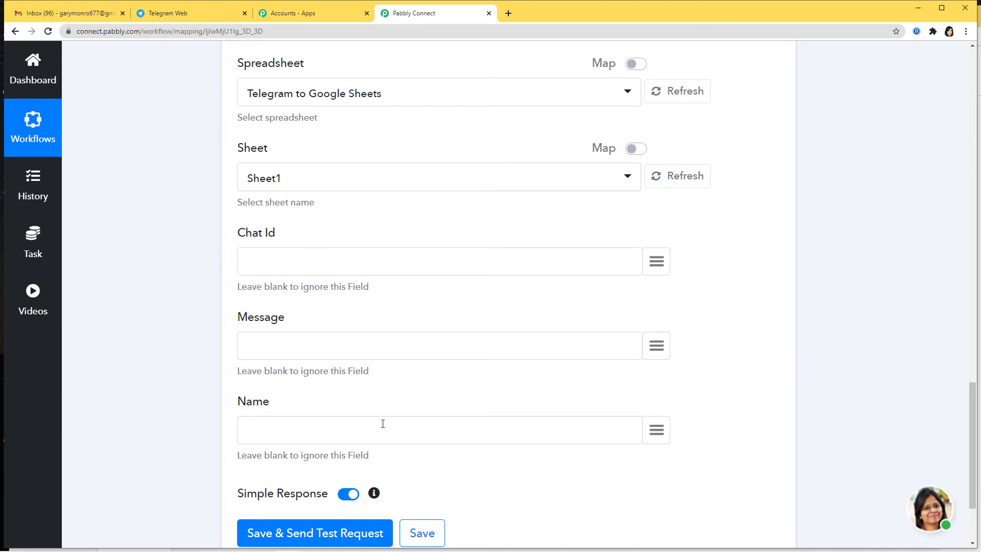
- Map the trigger's chat id into the Chat Id field, searching 'cha'
scroll(669, 302, "up", 10)
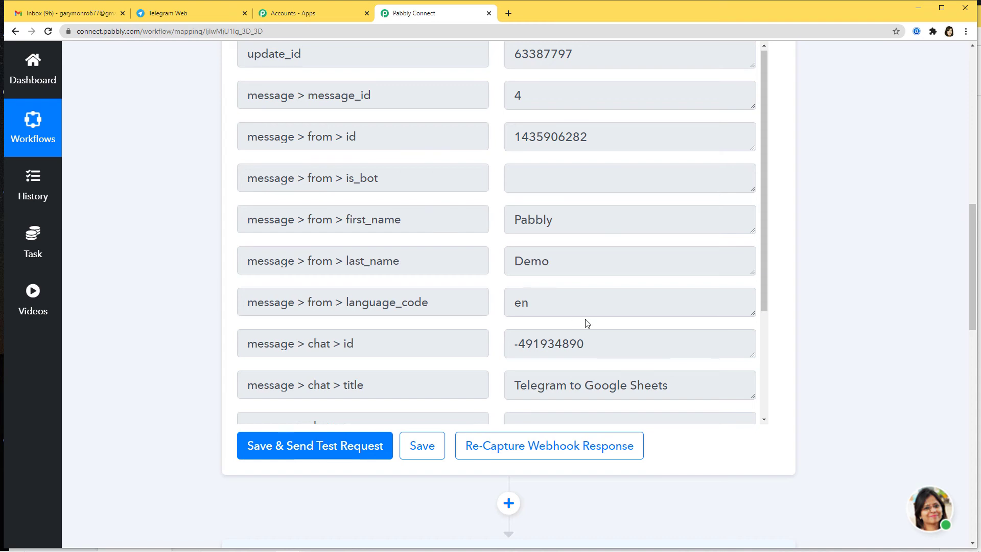
scroll(588, 323, "down", 3)
scroll(797, 474, "down", 13)
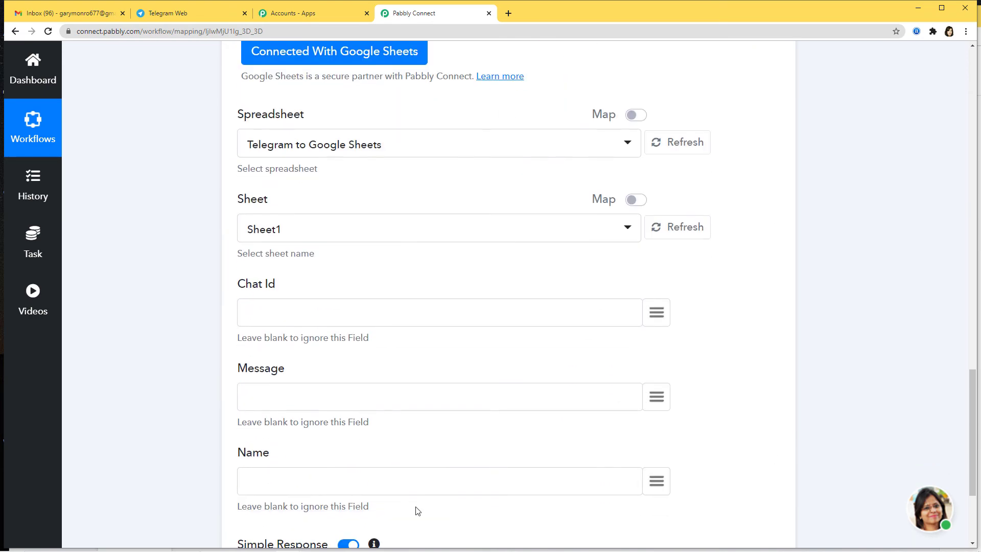
left_click(660, 316)
type("cha")
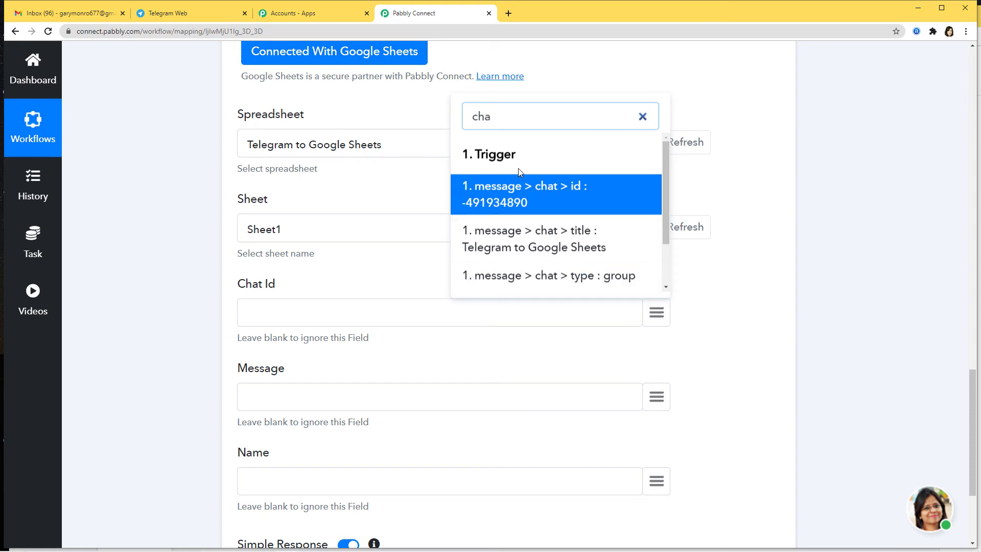
left_click(498, 202)
- Map the Telegram message text into the Message field, searching 'mess'
scroll(588, 256, "up", 2)
scroll(677, 308, "down", 3)
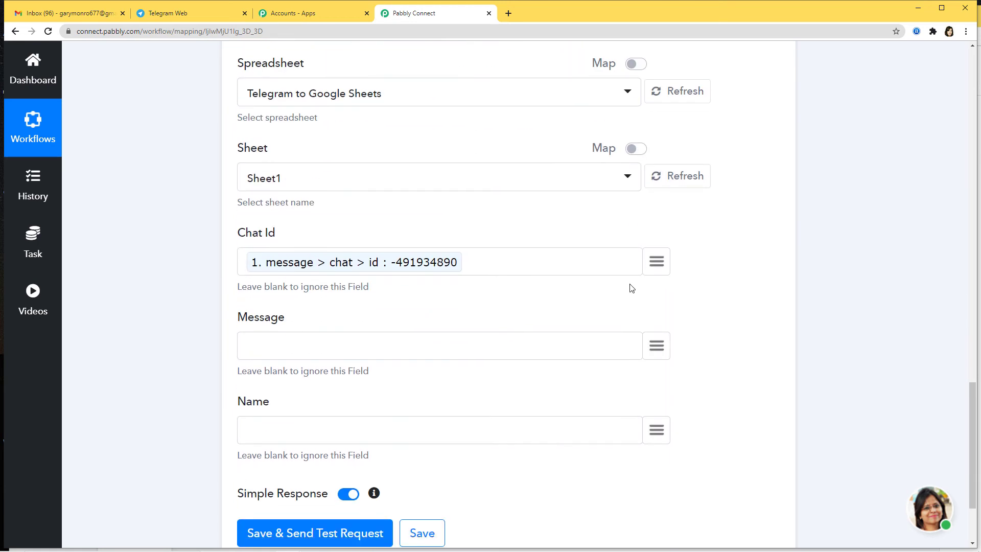
left_click(658, 347)
type("me")
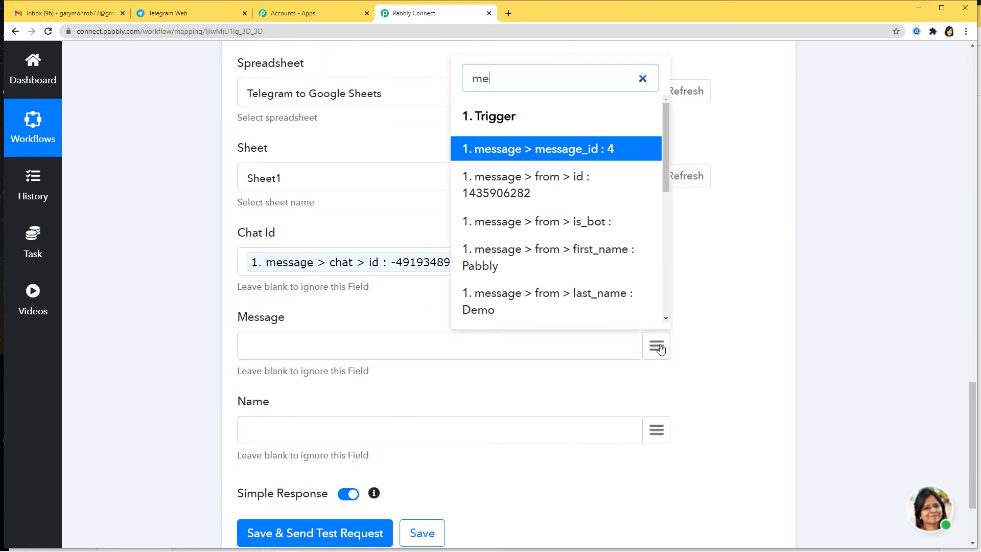
type("ss")
scroll(567, 225, "down", 5)
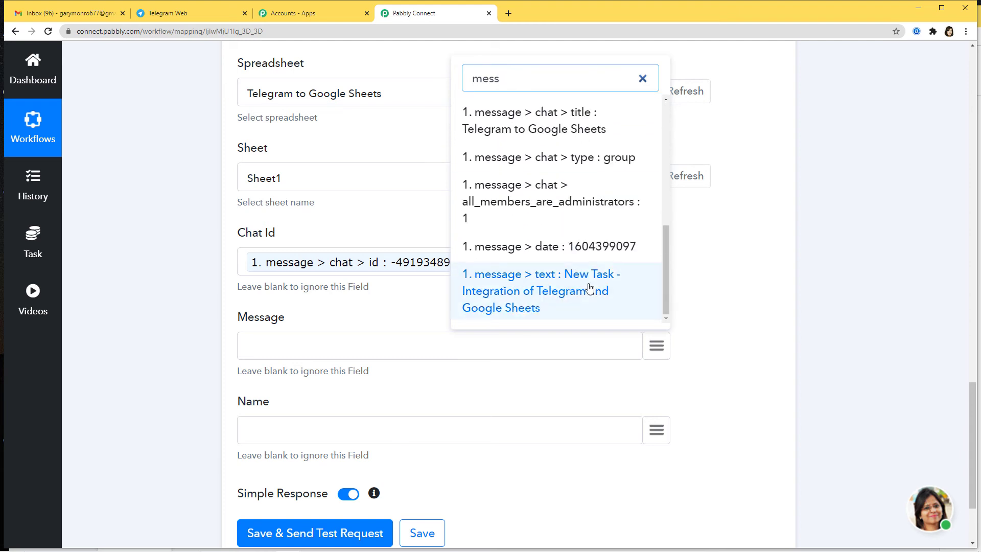
left_click(557, 305)
- Map the sender's first_name and last_name into the Name field
scroll(677, 328, "down", 2)
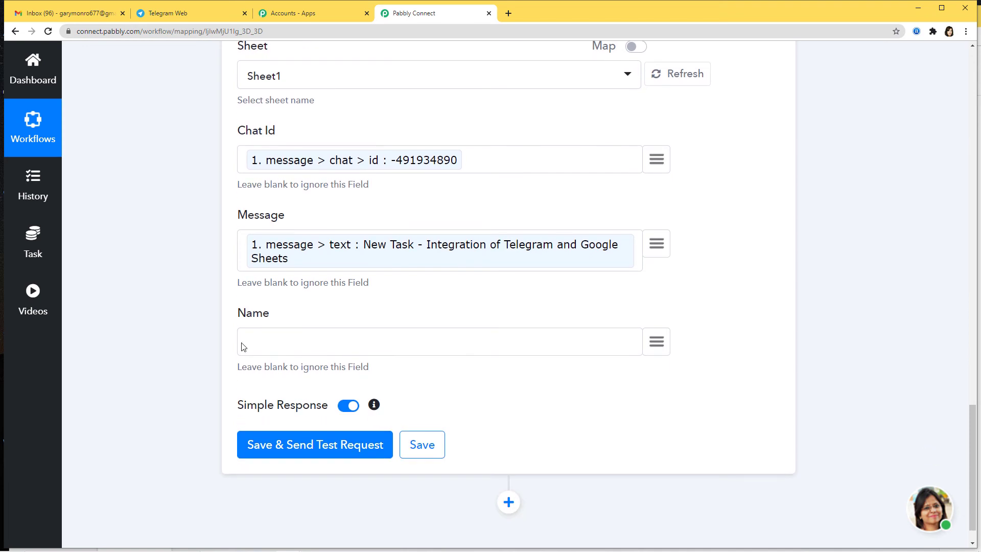
left_click(658, 344)
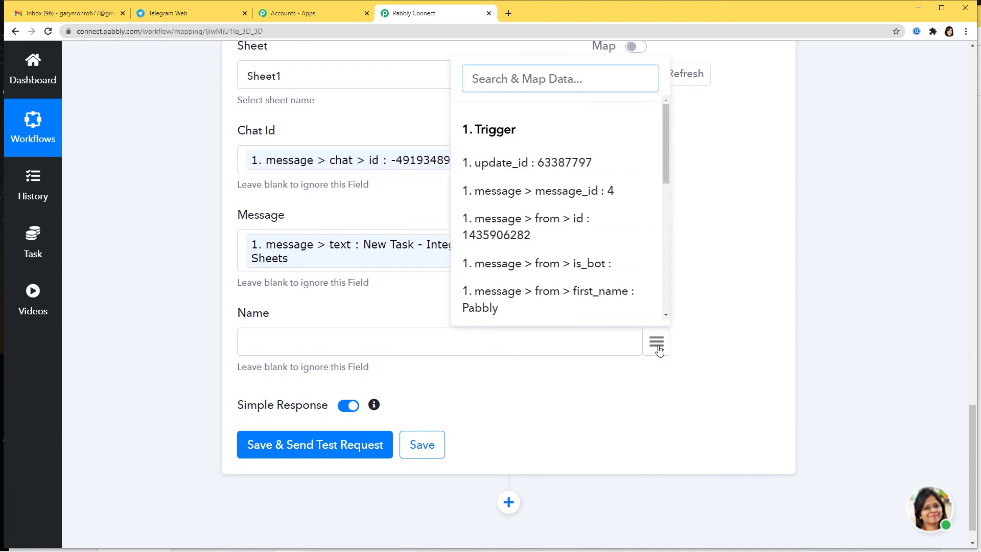
type("na")
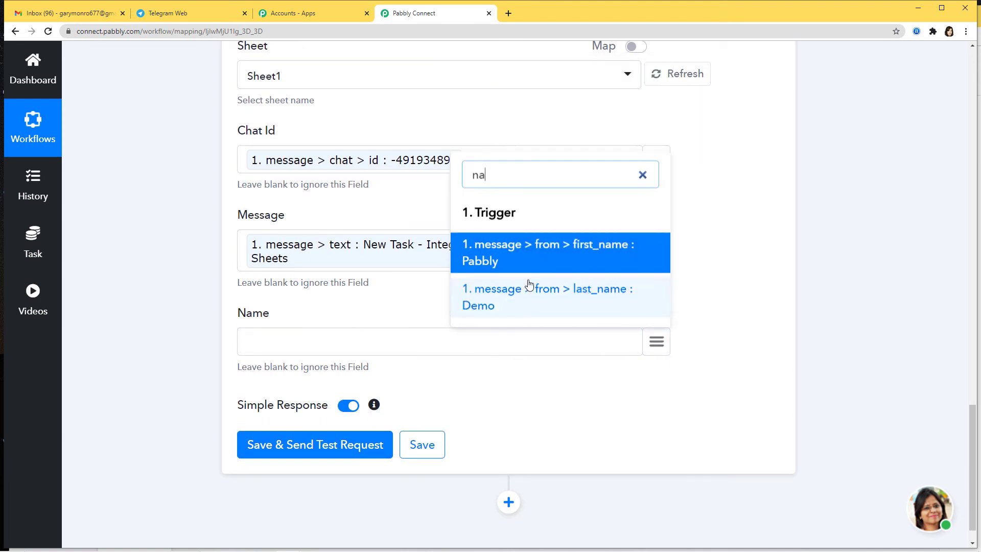
left_click(507, 262)
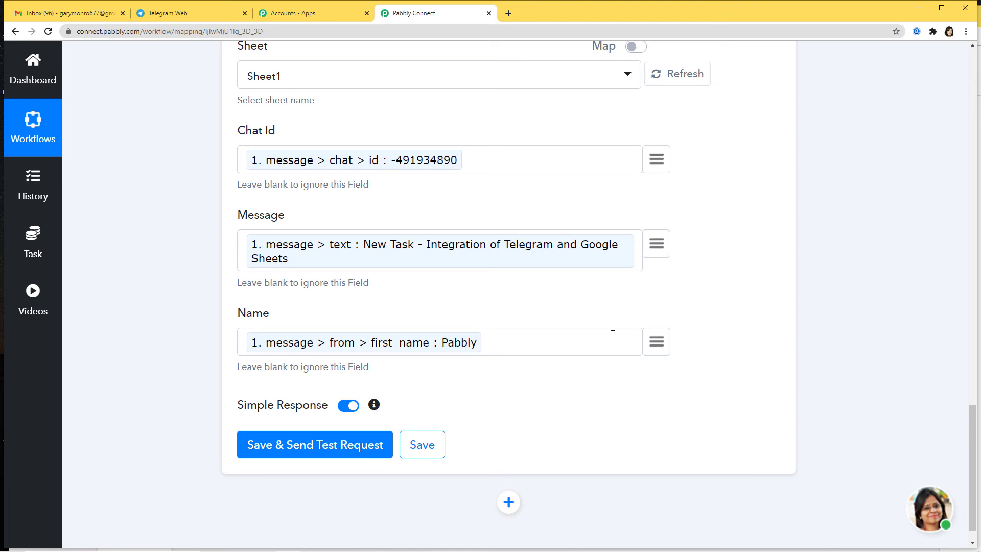
left_click(656, 345)
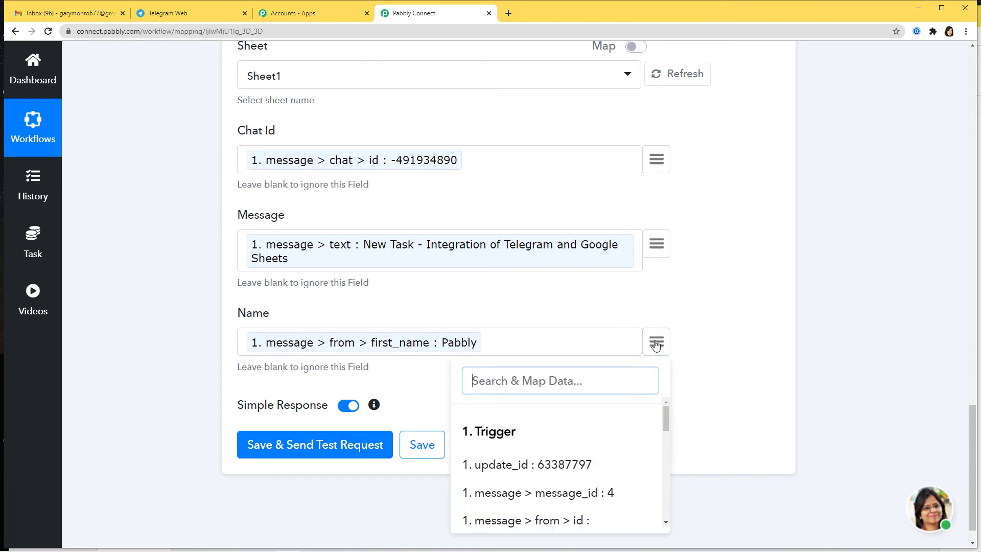
left_click(560, 202)
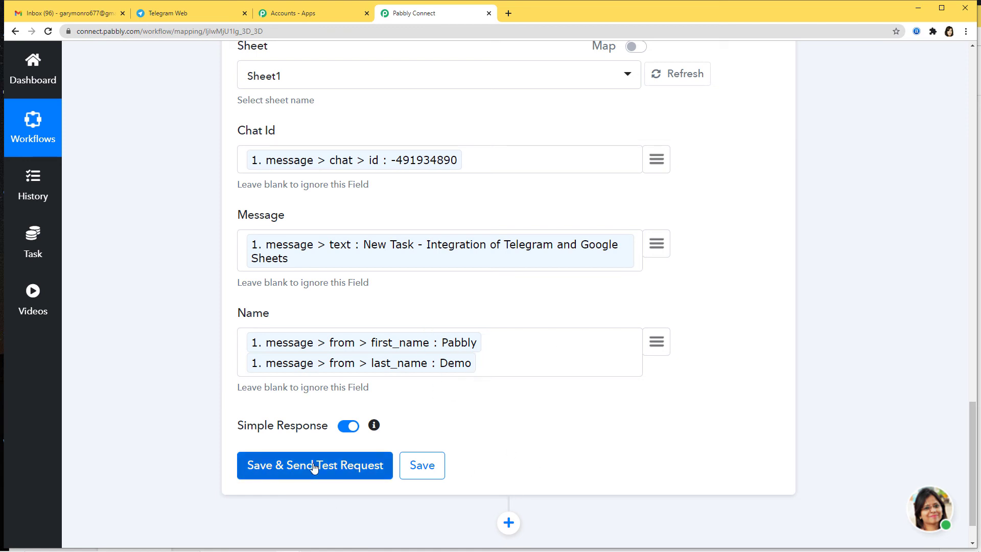
- Send a test row to Sheet1!A2:C2 (1 row, 3 cells updated) and save the Add New Row action
left_click(350, 469)
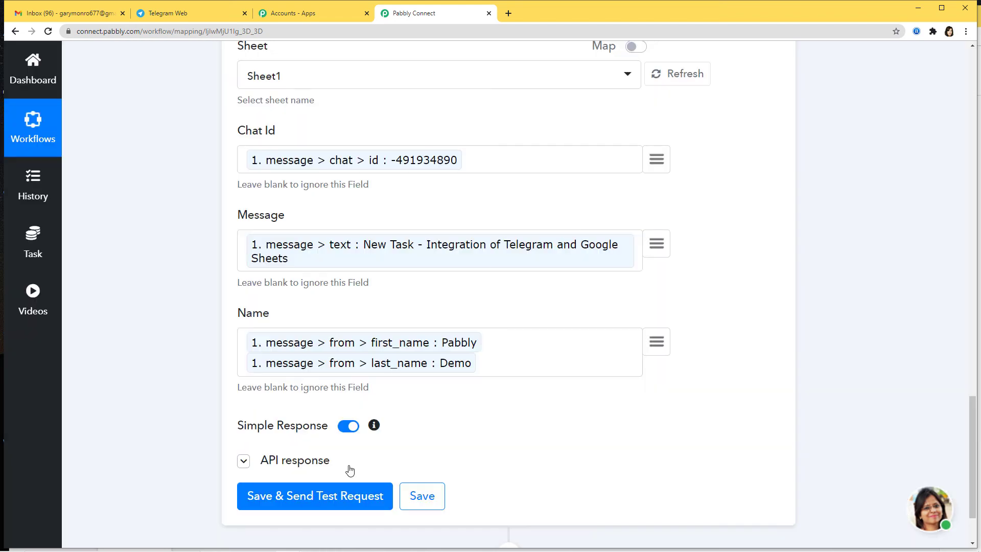
scroll(511, 427, "down", 4)
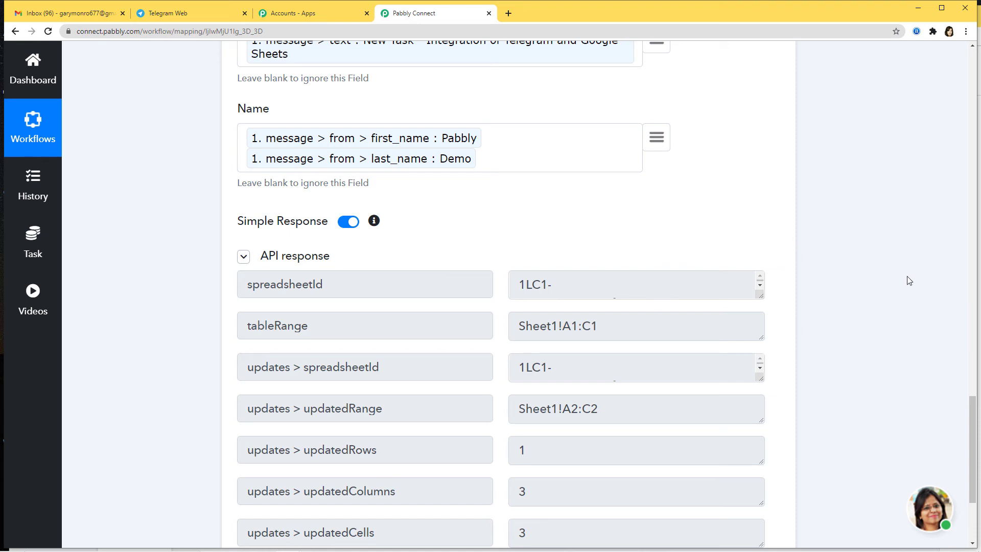
scroll(869, 278, "down", 4)
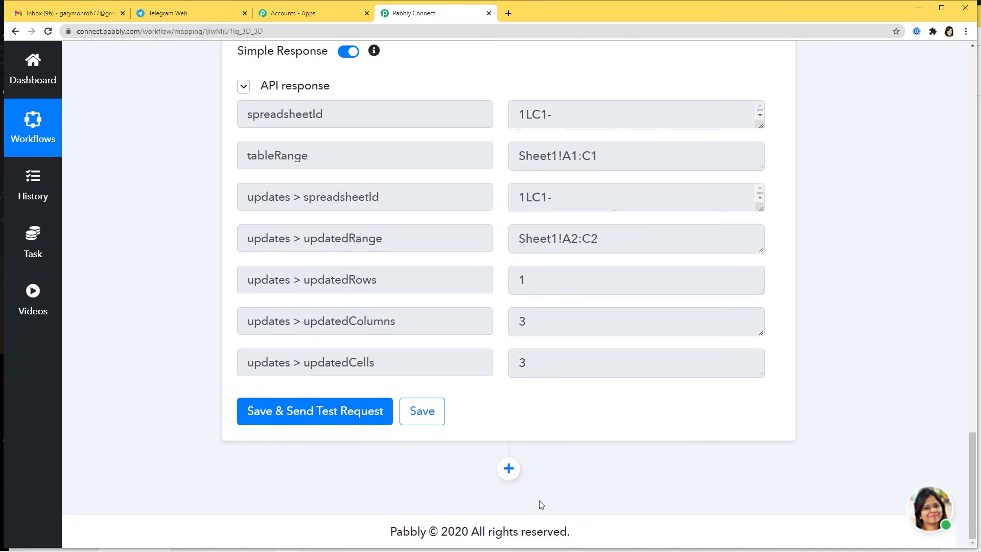
left_click(414, 418)
- Widen column B of the Telegram to Google Sheets spreadsheet to show the full message, then return to Pabbly Connect
mouse_move(291, 543)
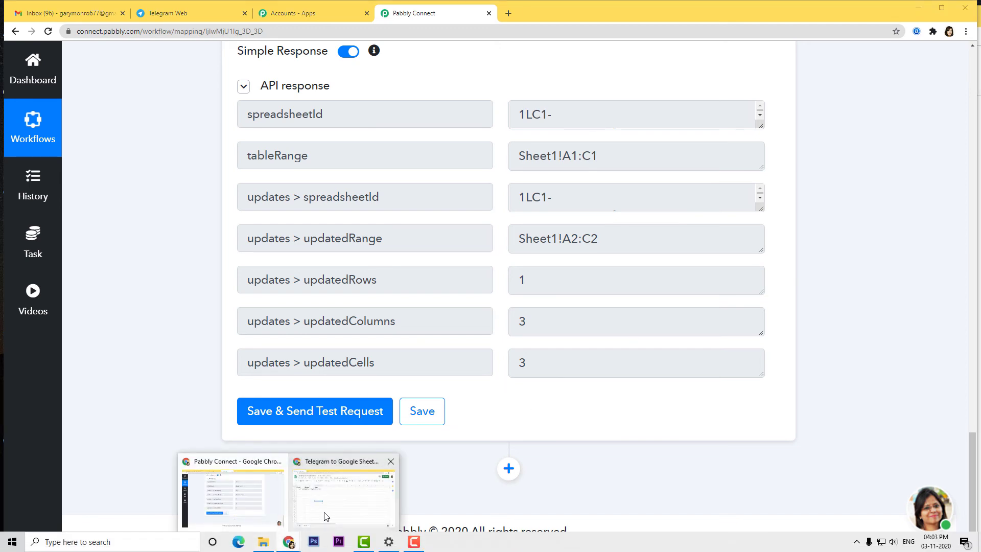
left_click(343, 493)
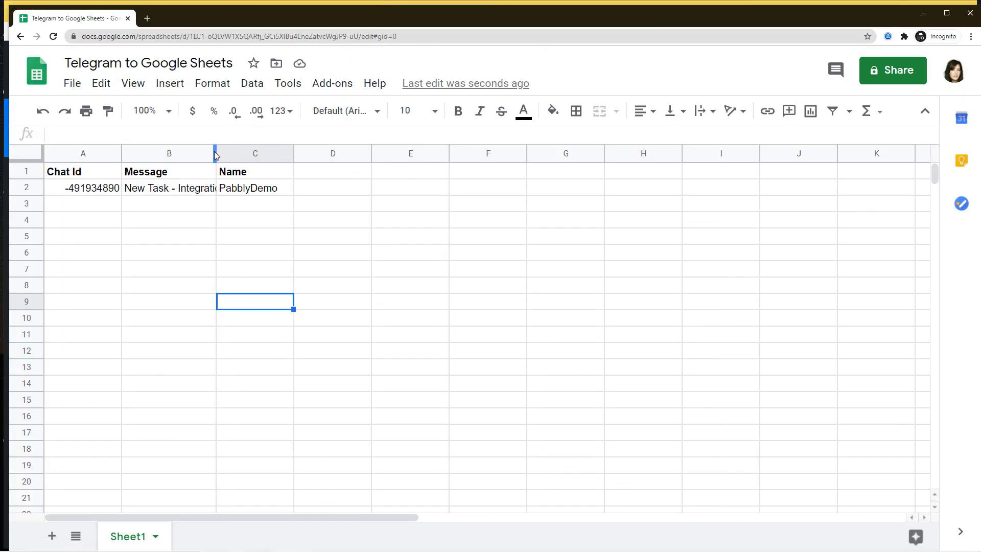
left_click_drag(216, 152, 429, 153)
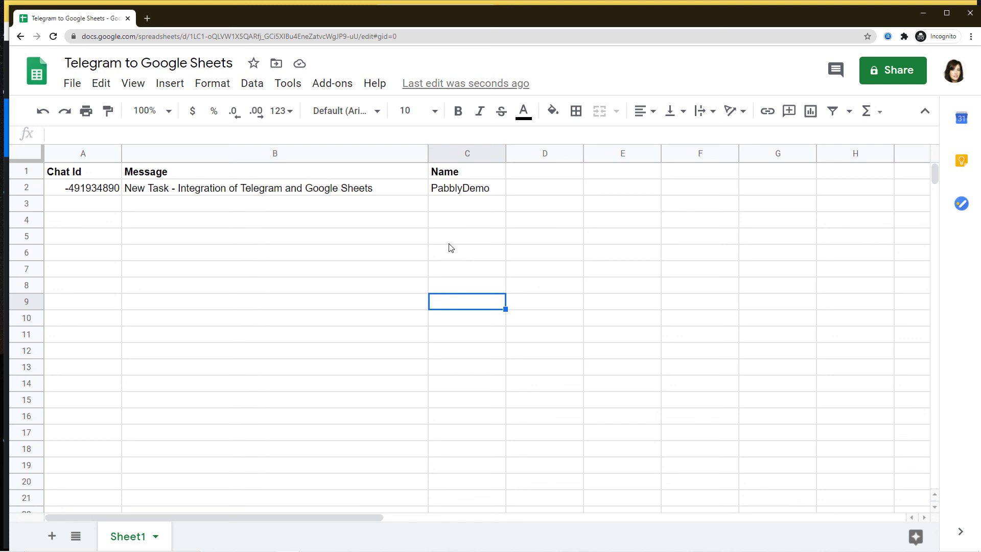
mouse_move(346, 545)
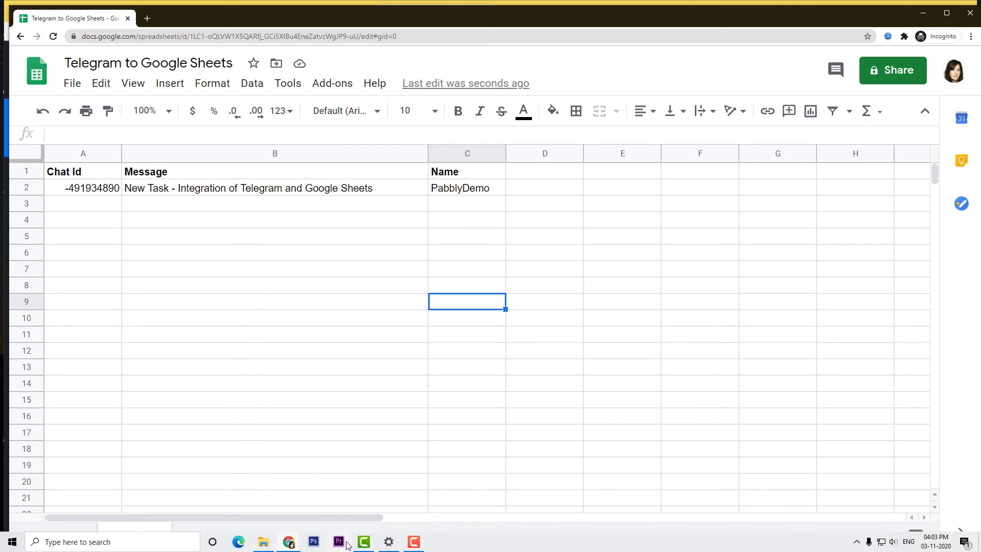
mouse_move(289, 543)
left_click(244, 511)
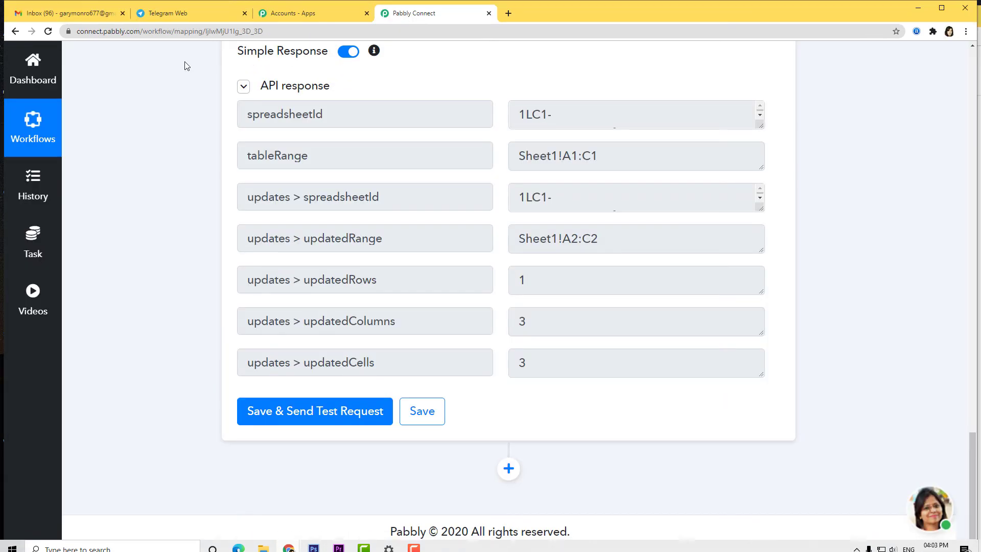
- Send 'Second Task - Integration of two software' in the Telegram to Google Sheets group chat
left_click(219, 3)
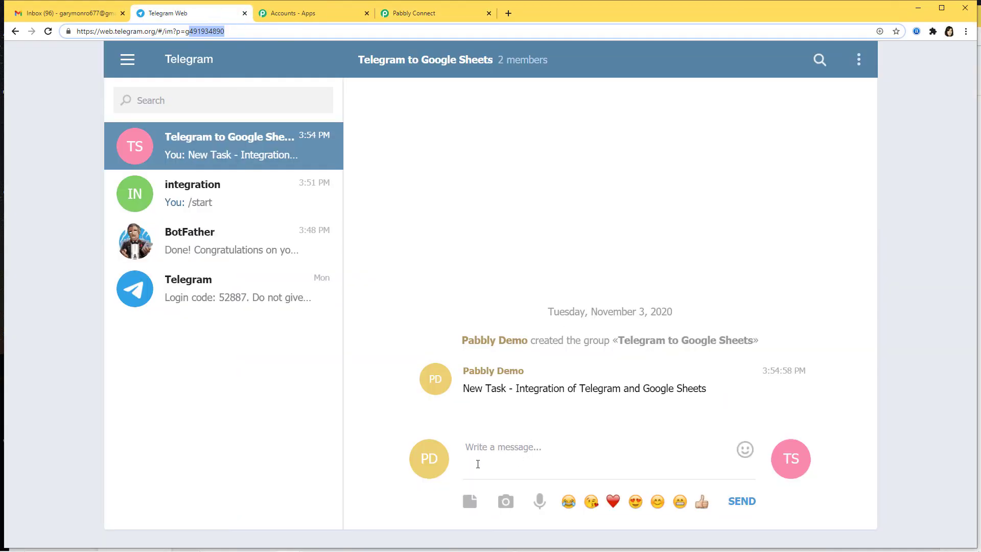
left_click(482, 451)
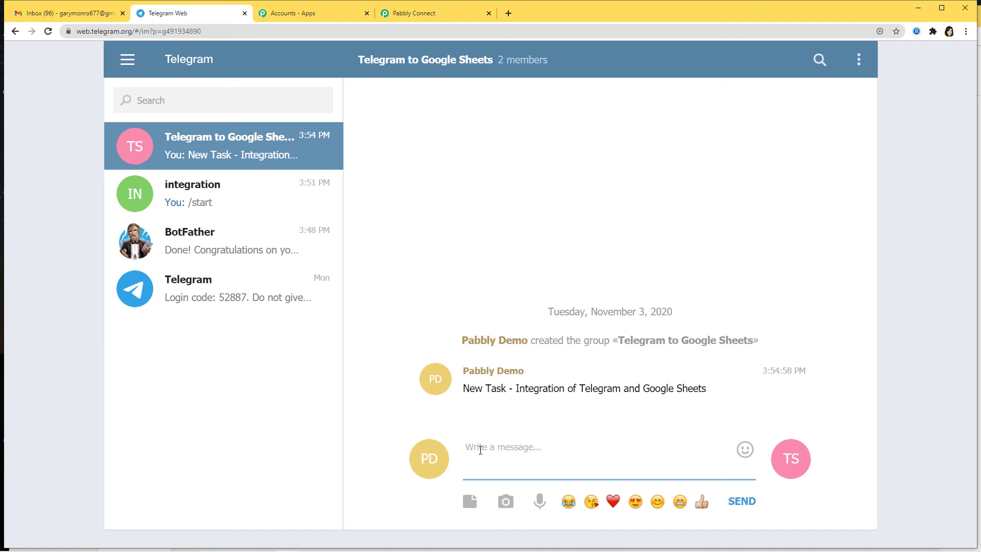
type("Second Task - Integratio")
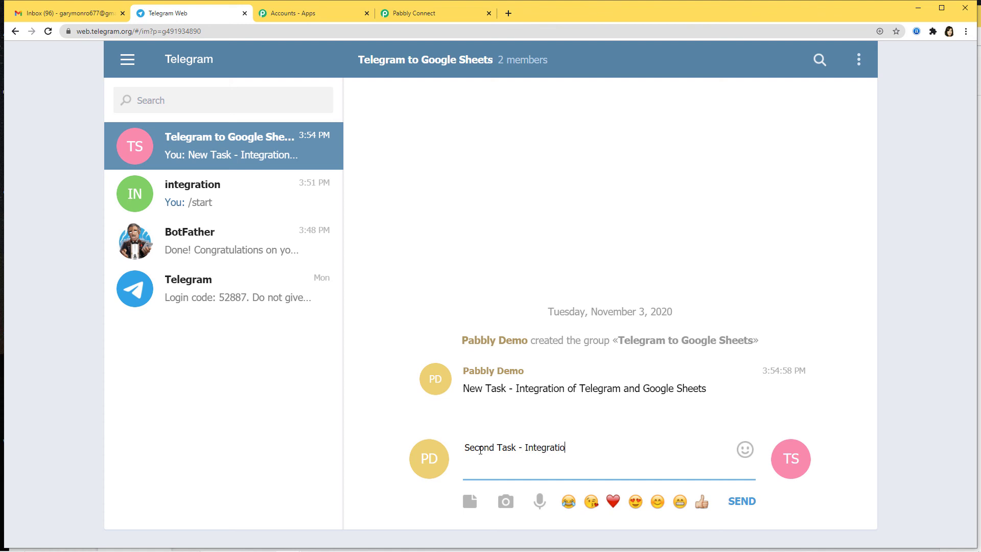
type("n of two softwares")
key("Return")
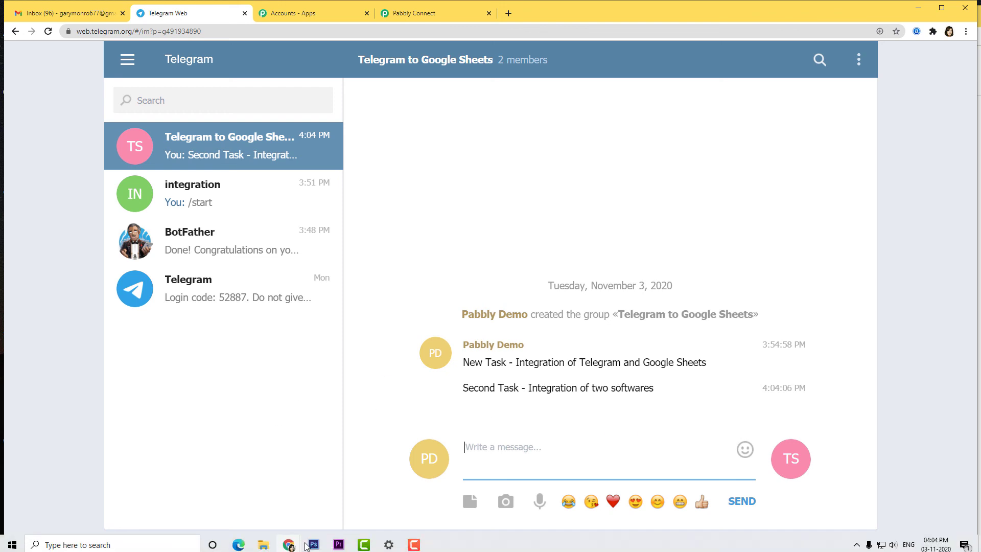
mouse_move(289, 541)
left_click(329, 514)
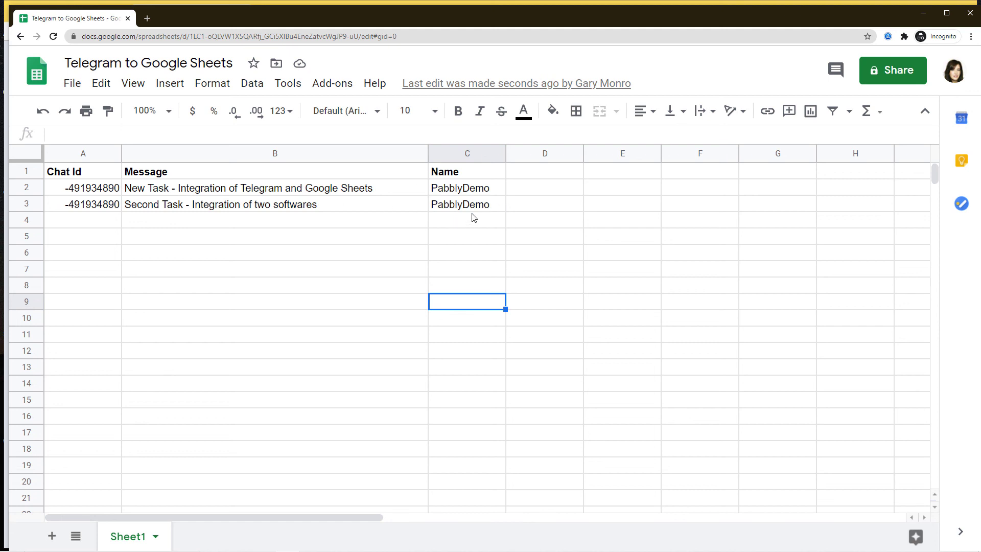
key("Down")
key("Down")
key("Down")
key("Down")
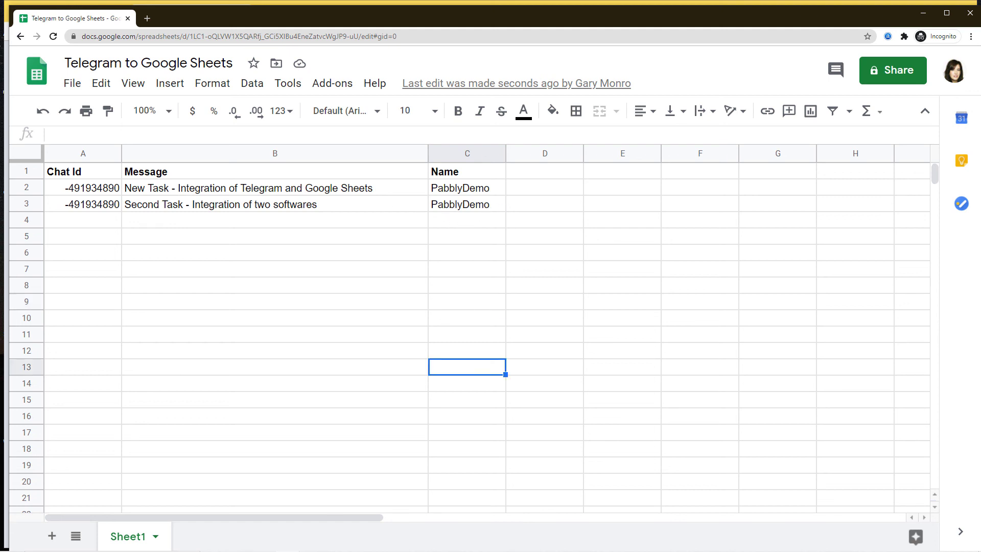
mouse_move(285, 546)
left_click(233, 493)
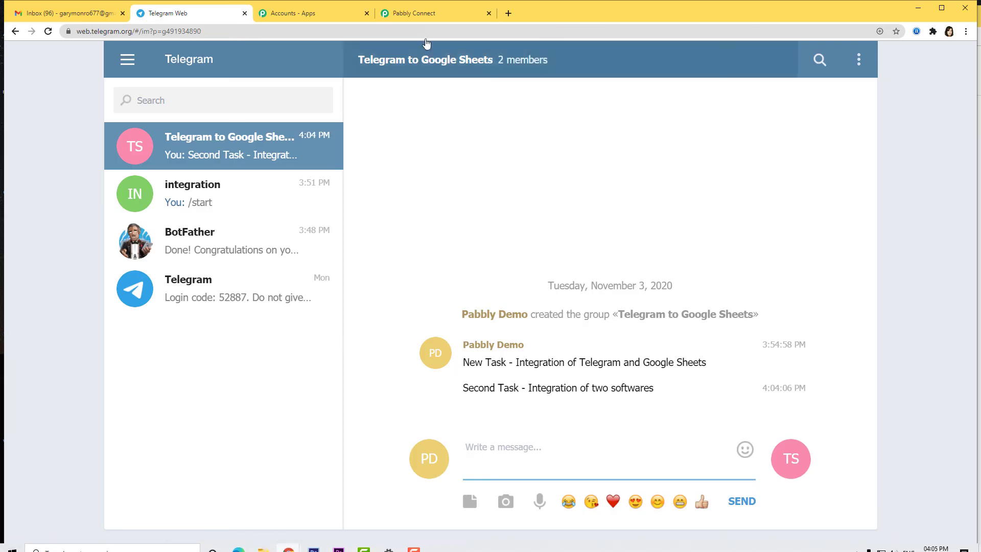
- Return to Pabbly Connect and scroll to the top of the workflow to show the Telegram Bot trigger
left_click(414, 13)
scroll(760, 266, "up", 15)
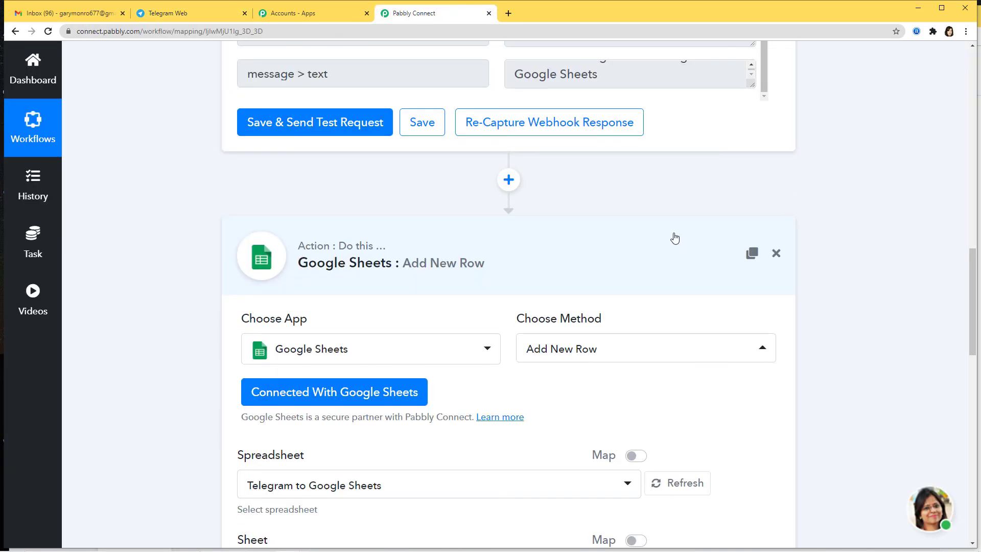
scroll(879, 225, "up", 10)
scroll(879, 225, "up", 5)
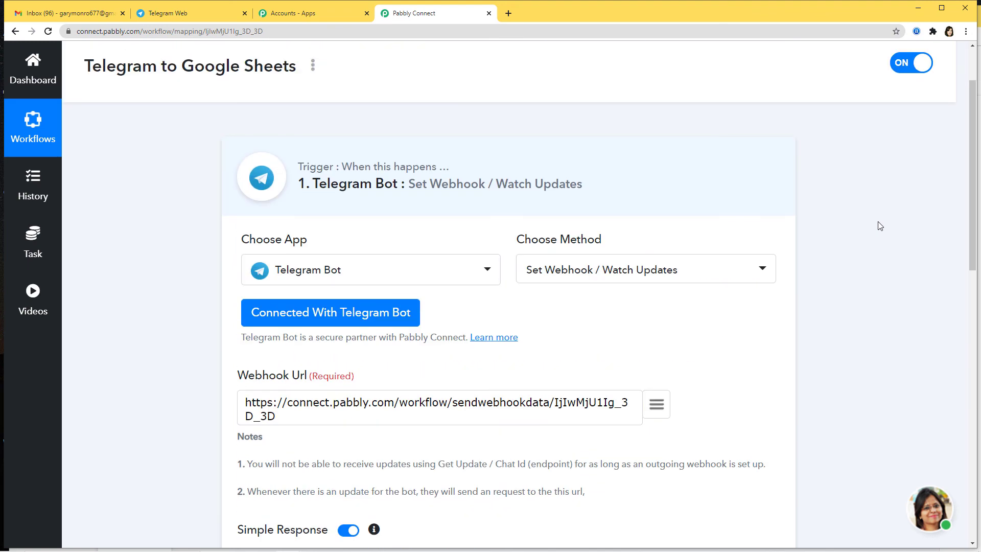